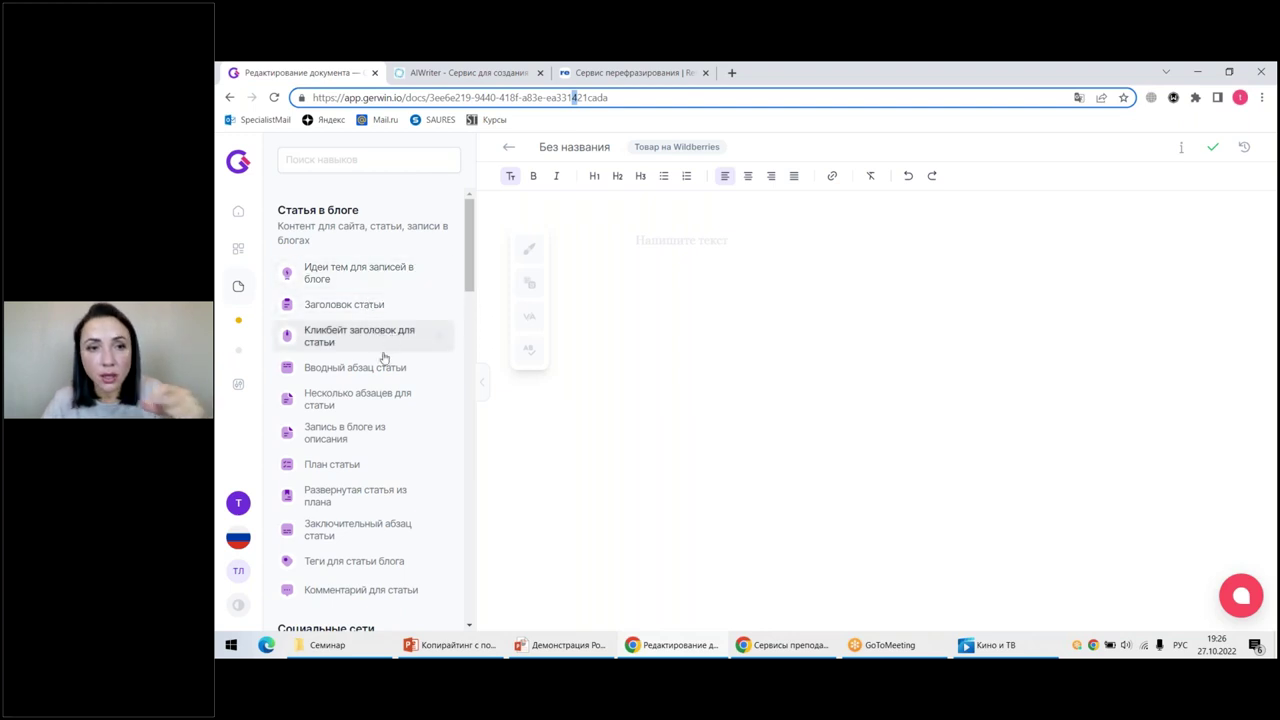
Open the «Идеи тем для записей в блоге» skill to view its input form, and close it.
click(341, 272)
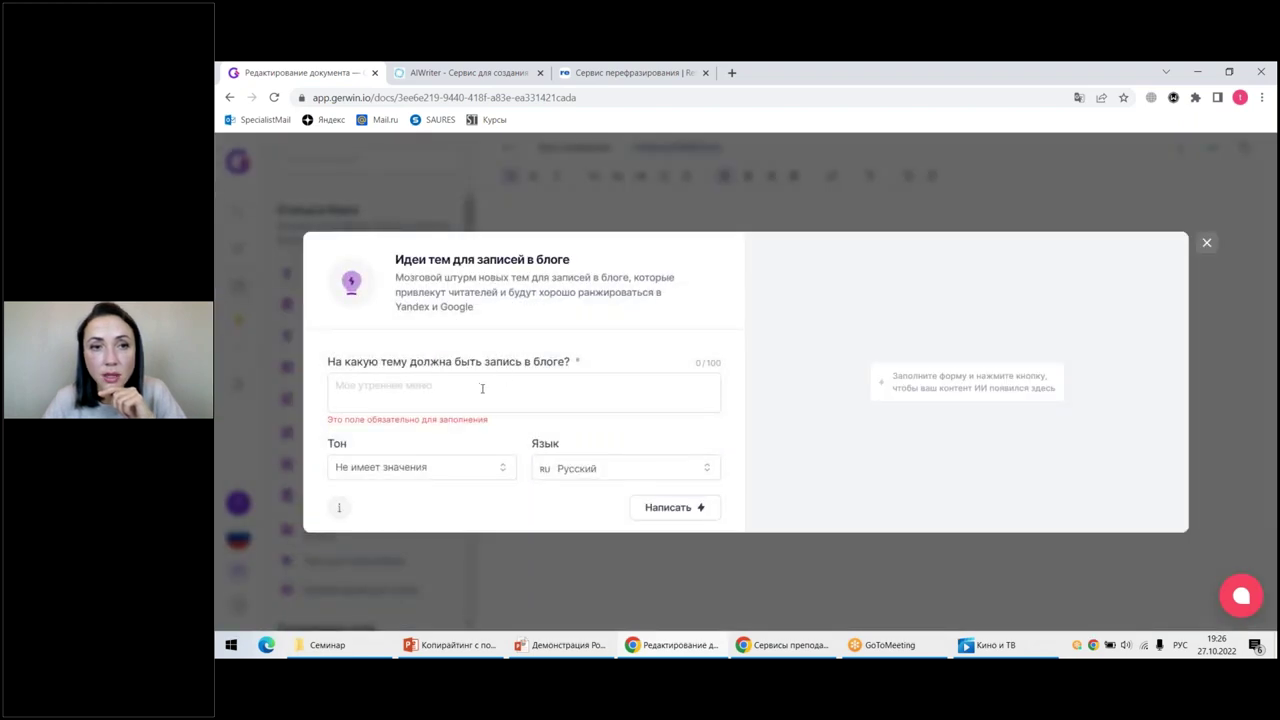
click(482, 388)
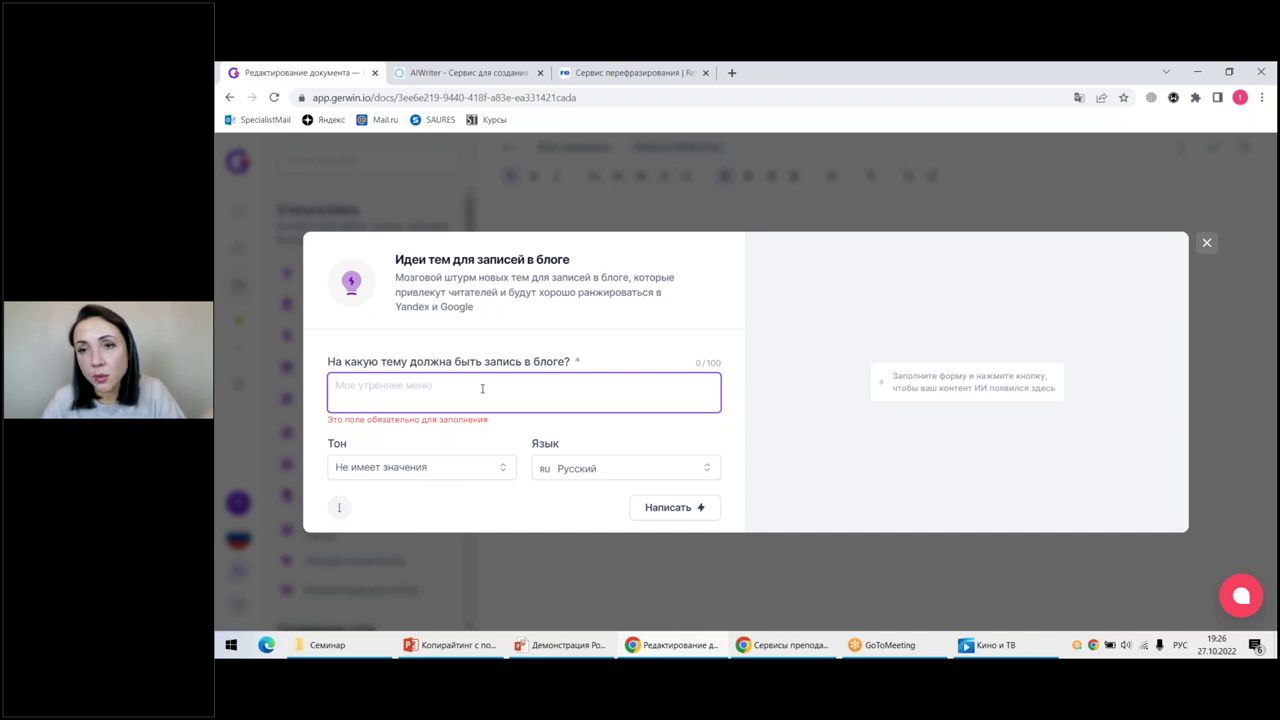
click(729, 575)
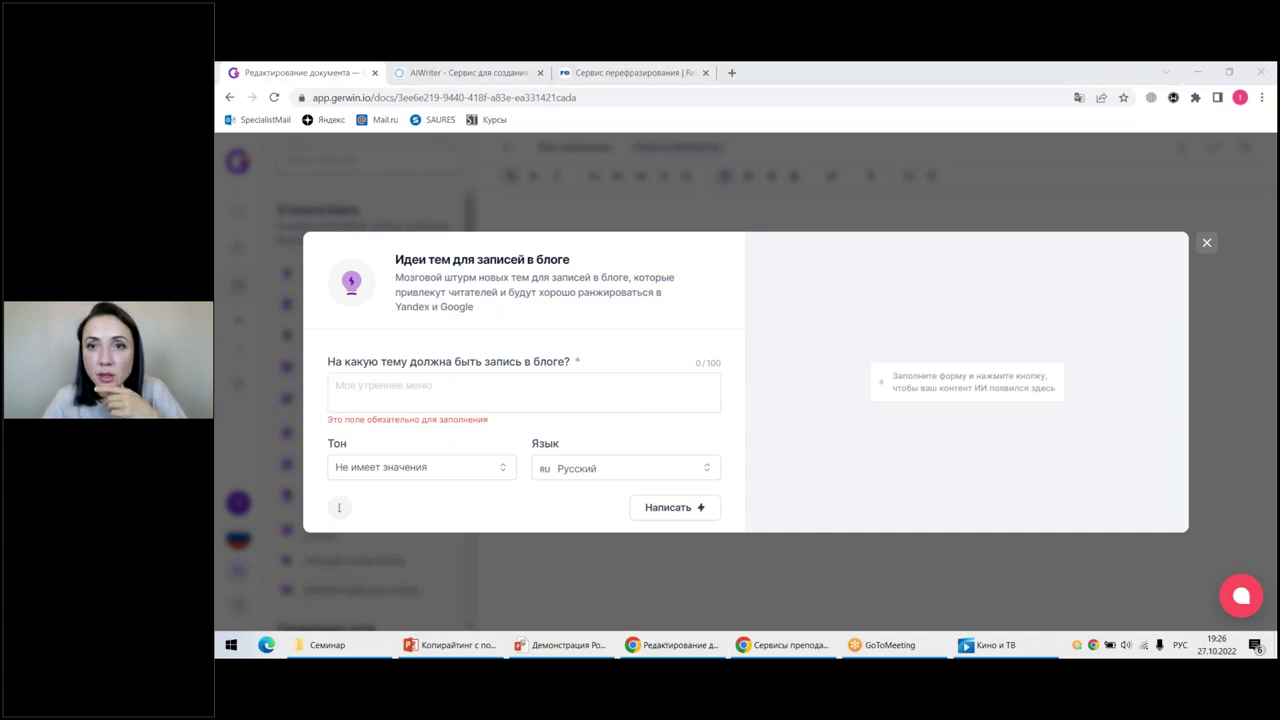
click(1206, 242)
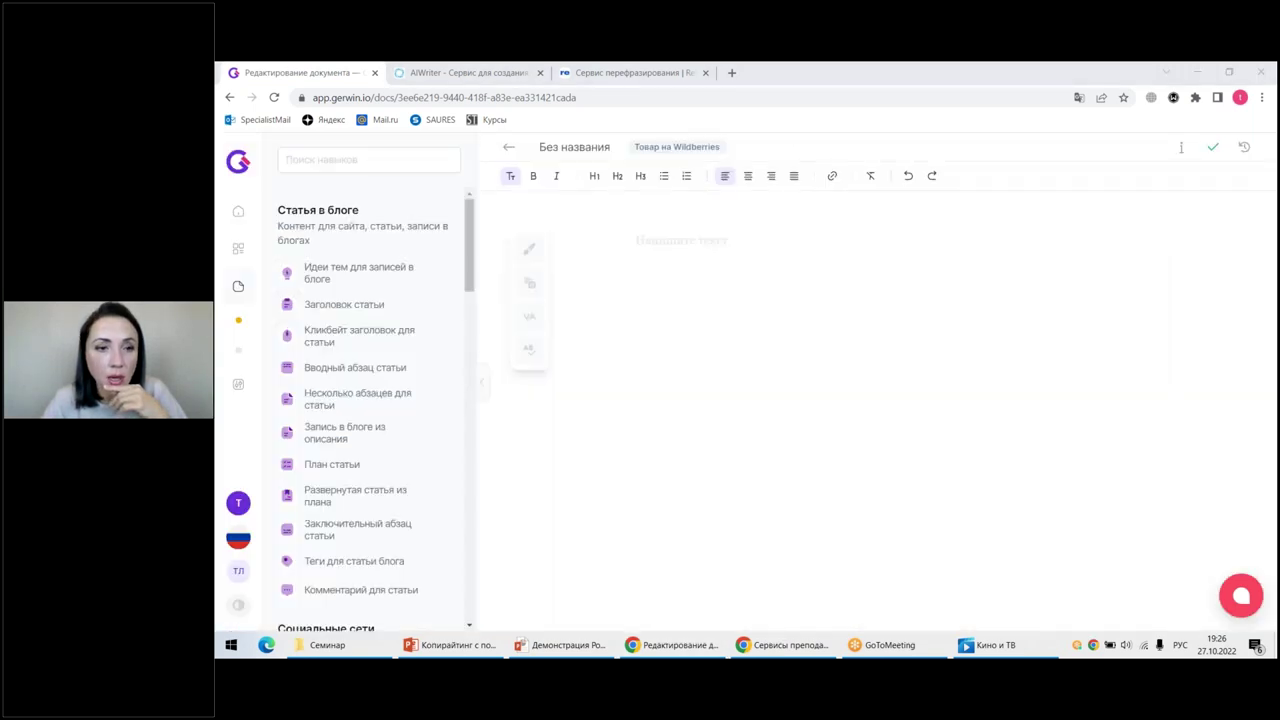
Look through the full list of writing skills, from social networks and products to video, brands, real estate and basic tools.
scroll(372, 403, down, 5)
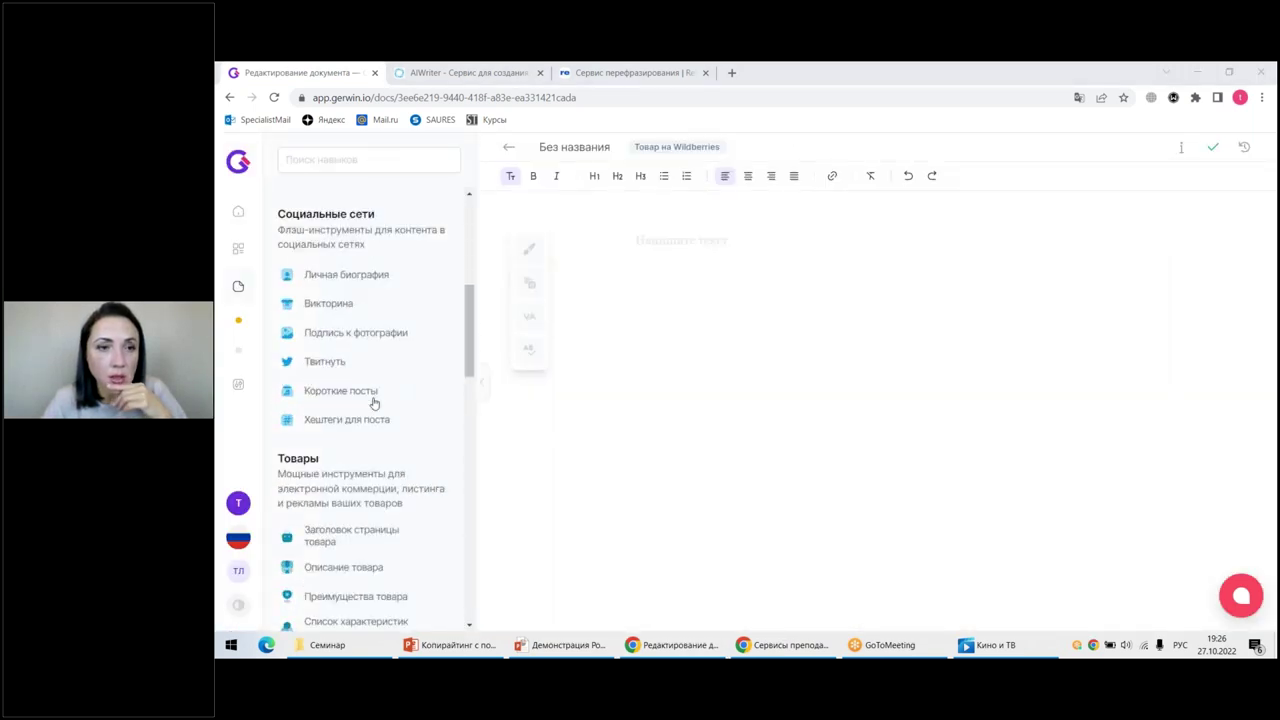
scroll(386, 391, down, 1)
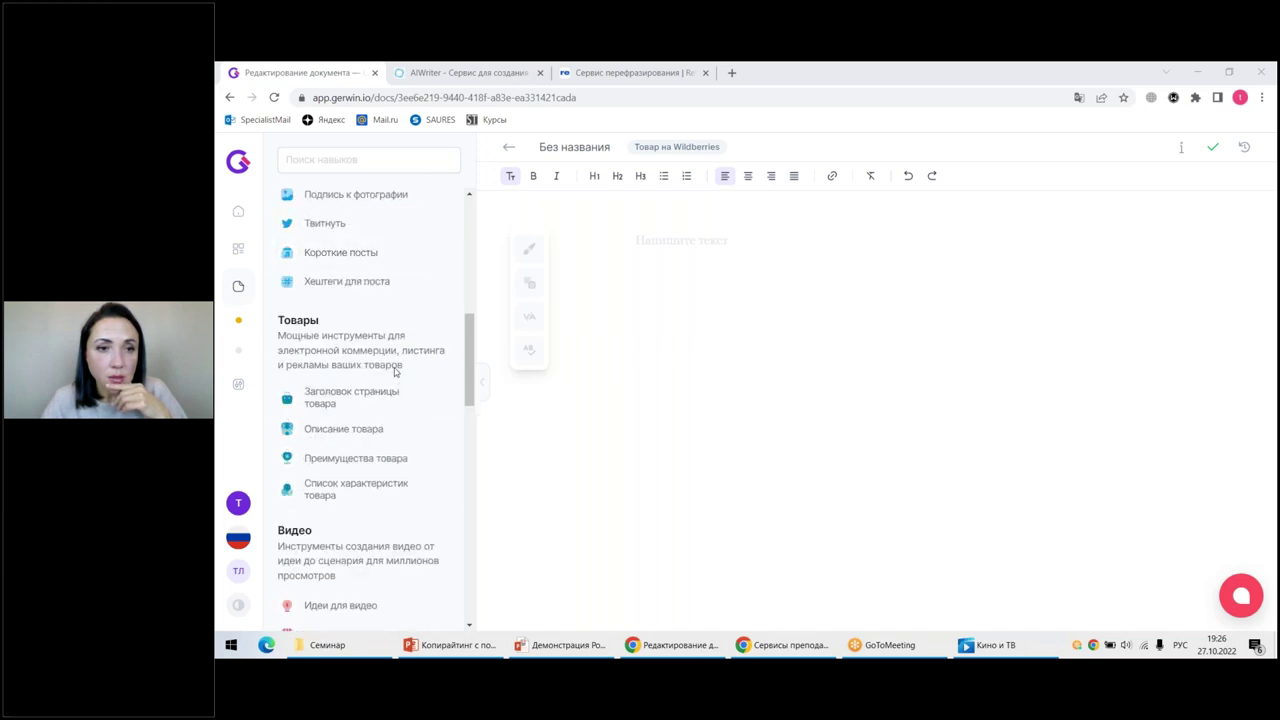
scroll(390, 380, down, 2)
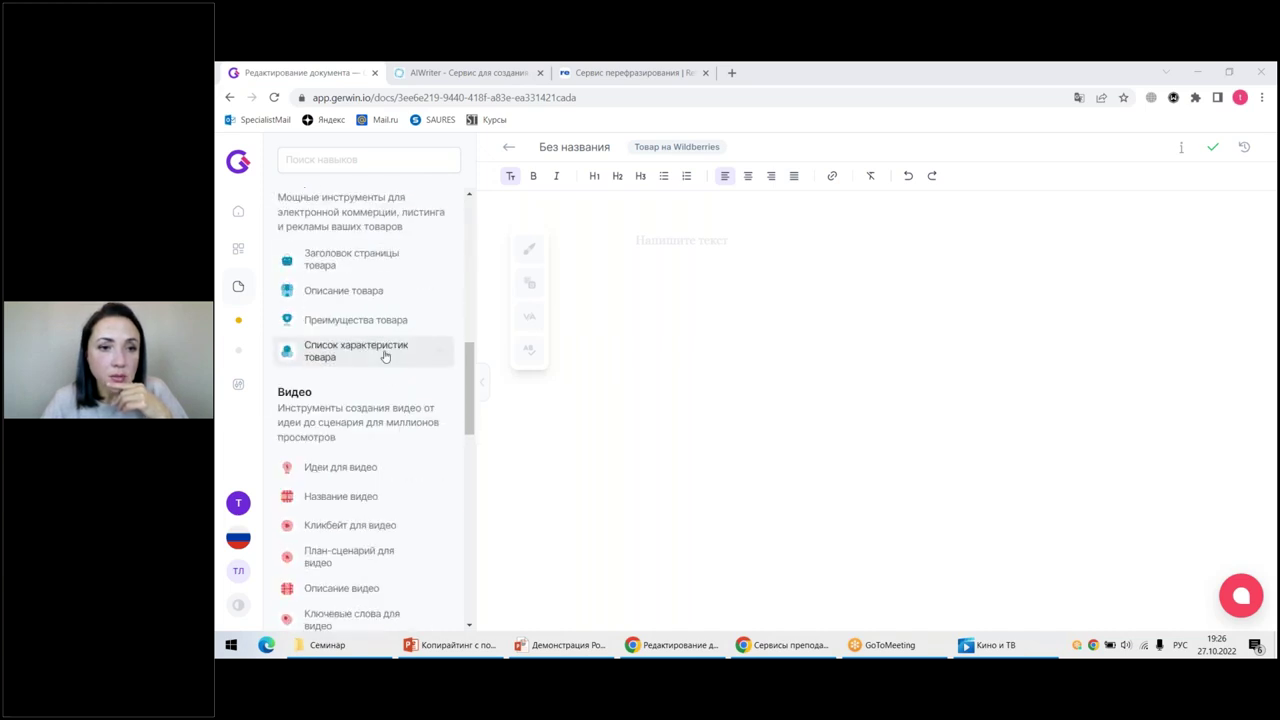
scroll(386, 355, down, 3)
scroll(381, 352, down, 3)
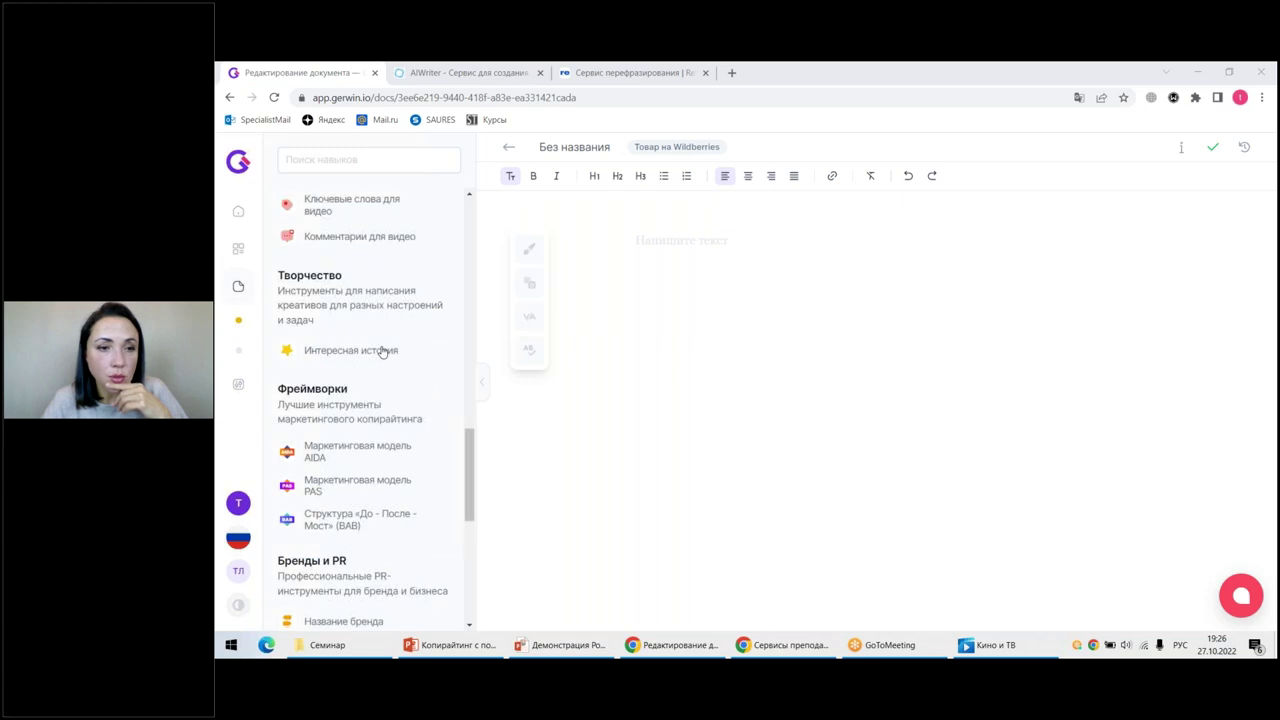
scroll(381, 352, down, 2)
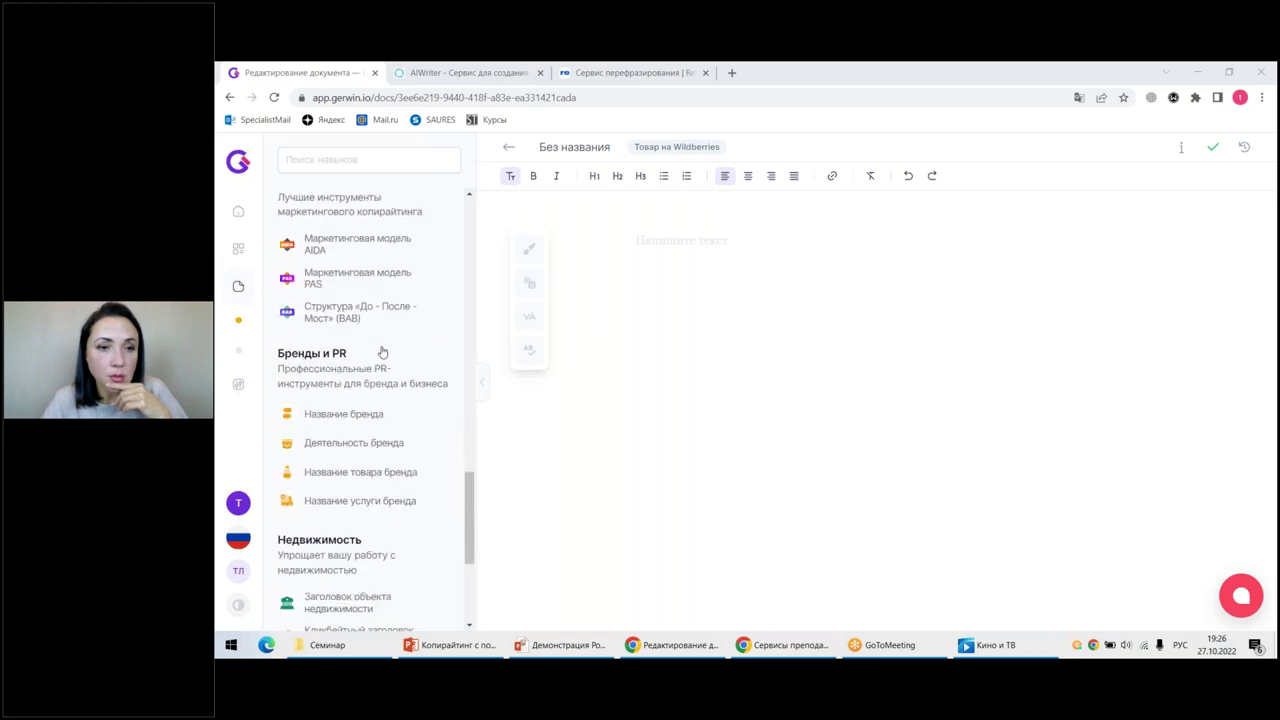
scroll(381, 352, down, 1)
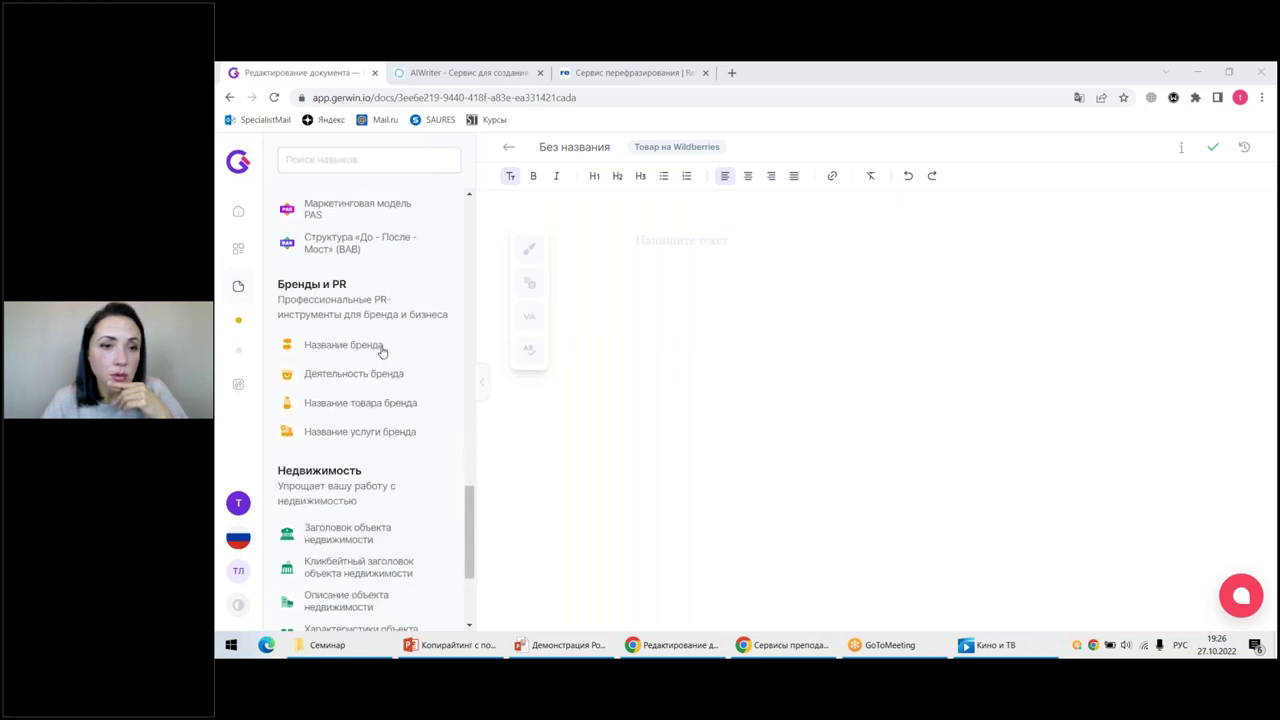
scroll(381, 352, down, 3)
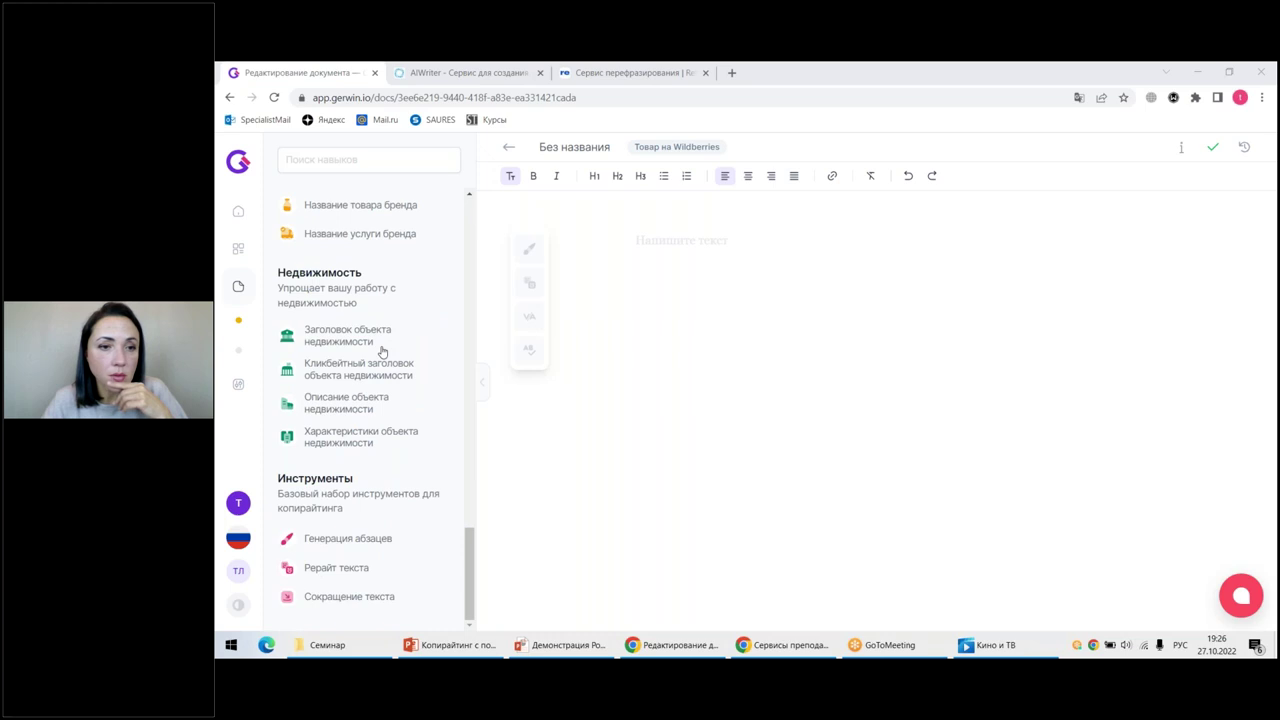
scroll(381, 352, up, 12)
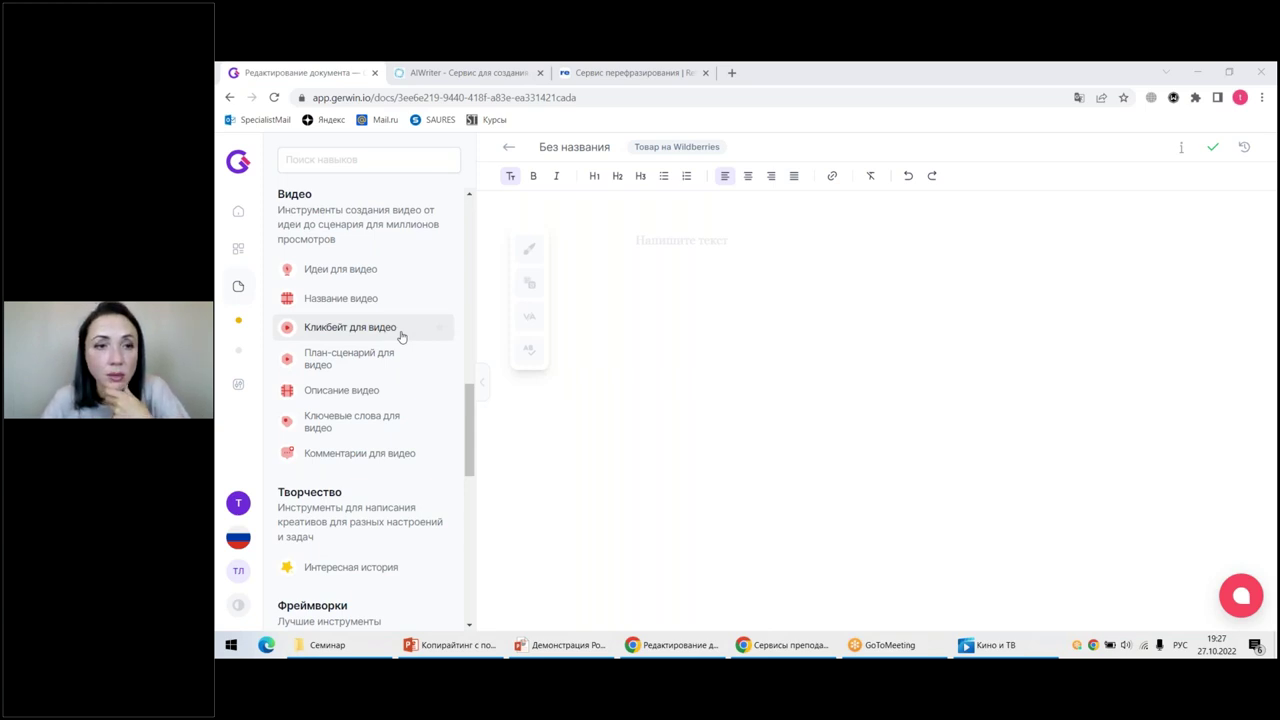
scroll(401, 337, up, 2)
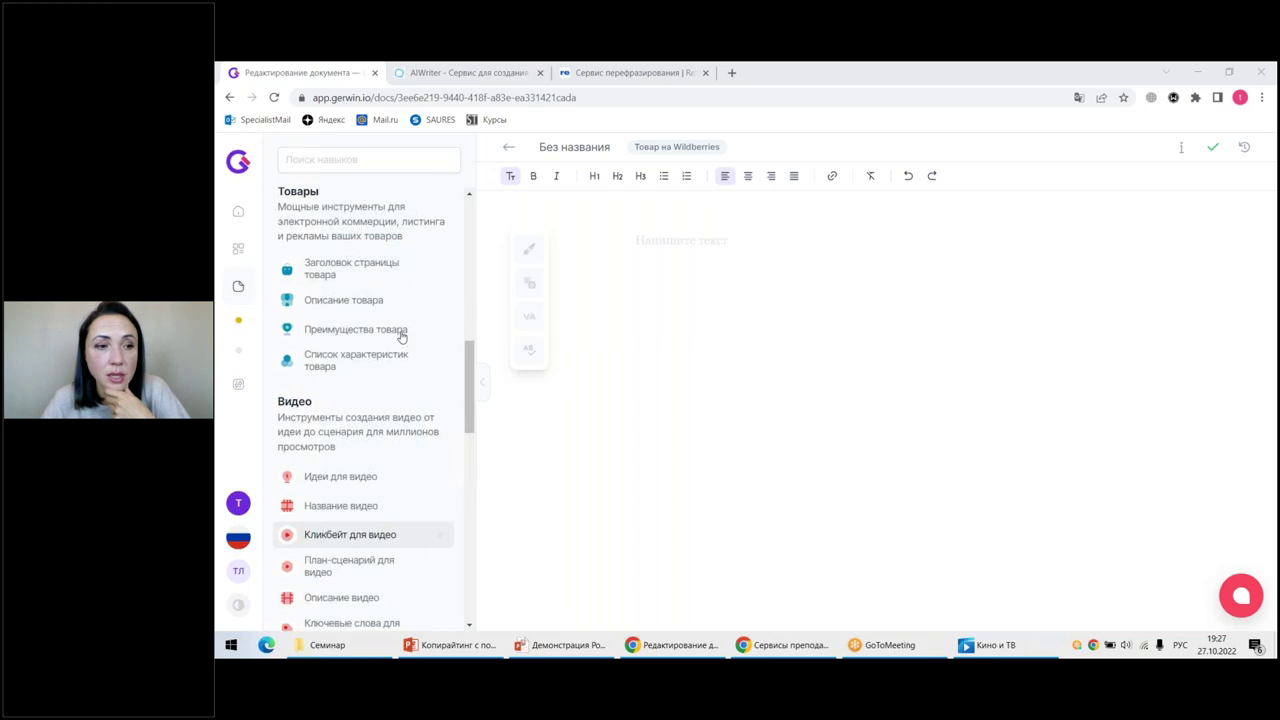
Open the «Описание товара» skill and remove its existing keyword entry.
click(372, 298)
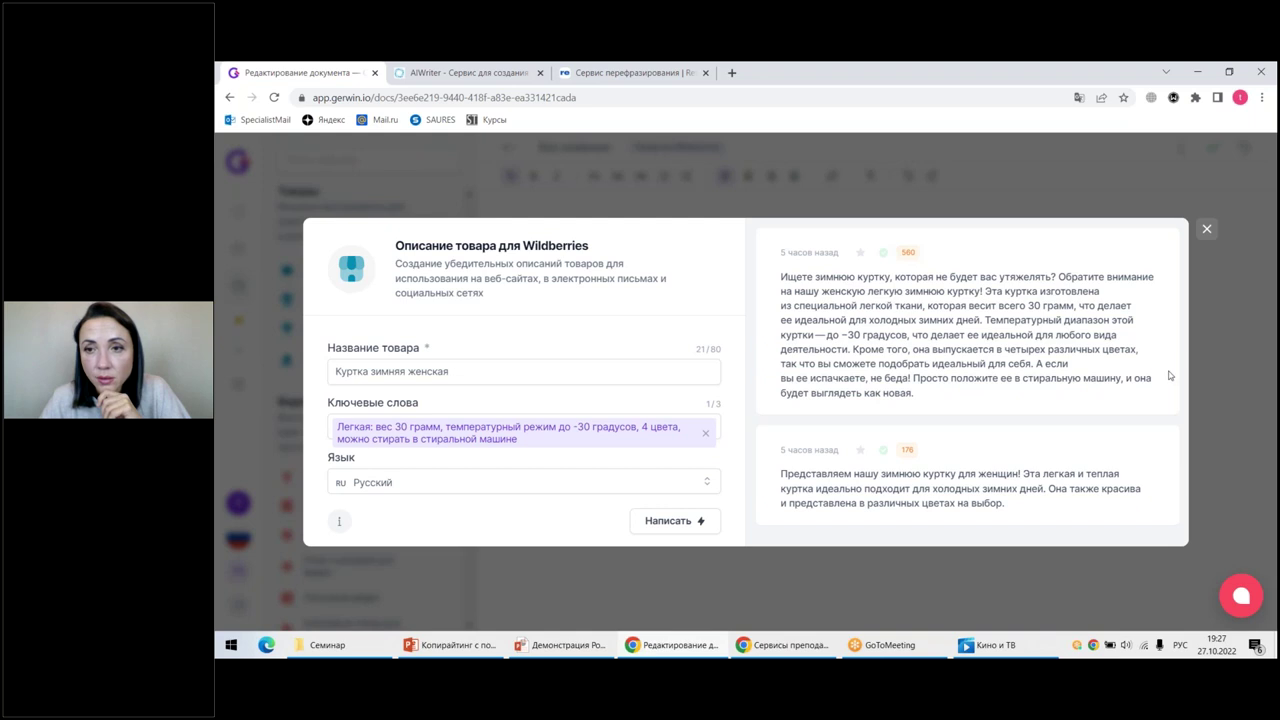
click(1166, 97)
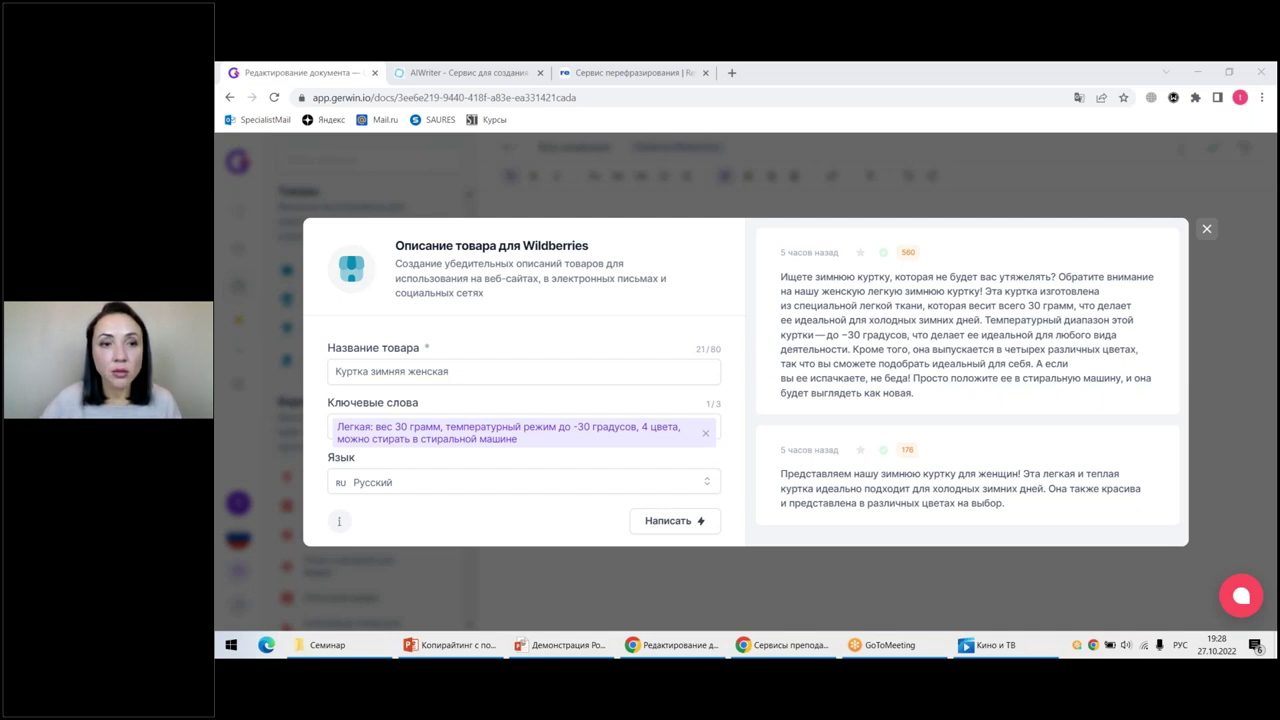
click(705, 433)
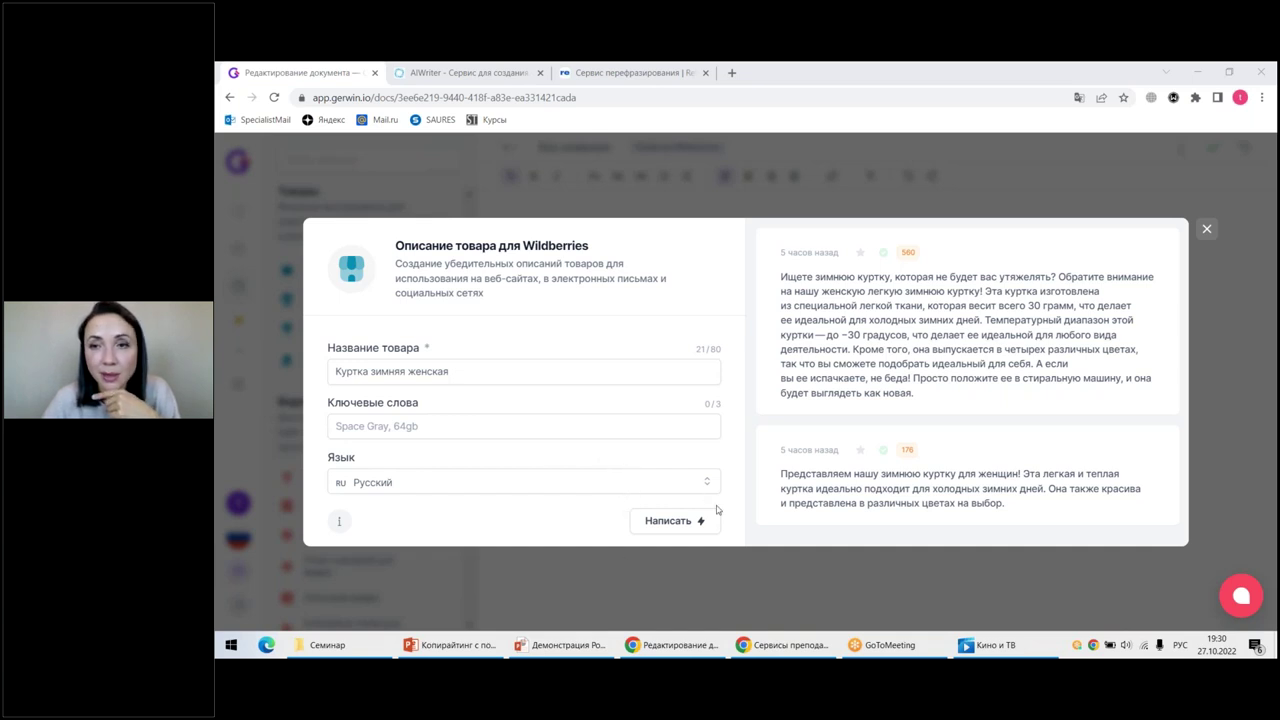
Switch to the PowerPoint presentation to view the slide of training programmes for professional copywriters.
click(559, 646)
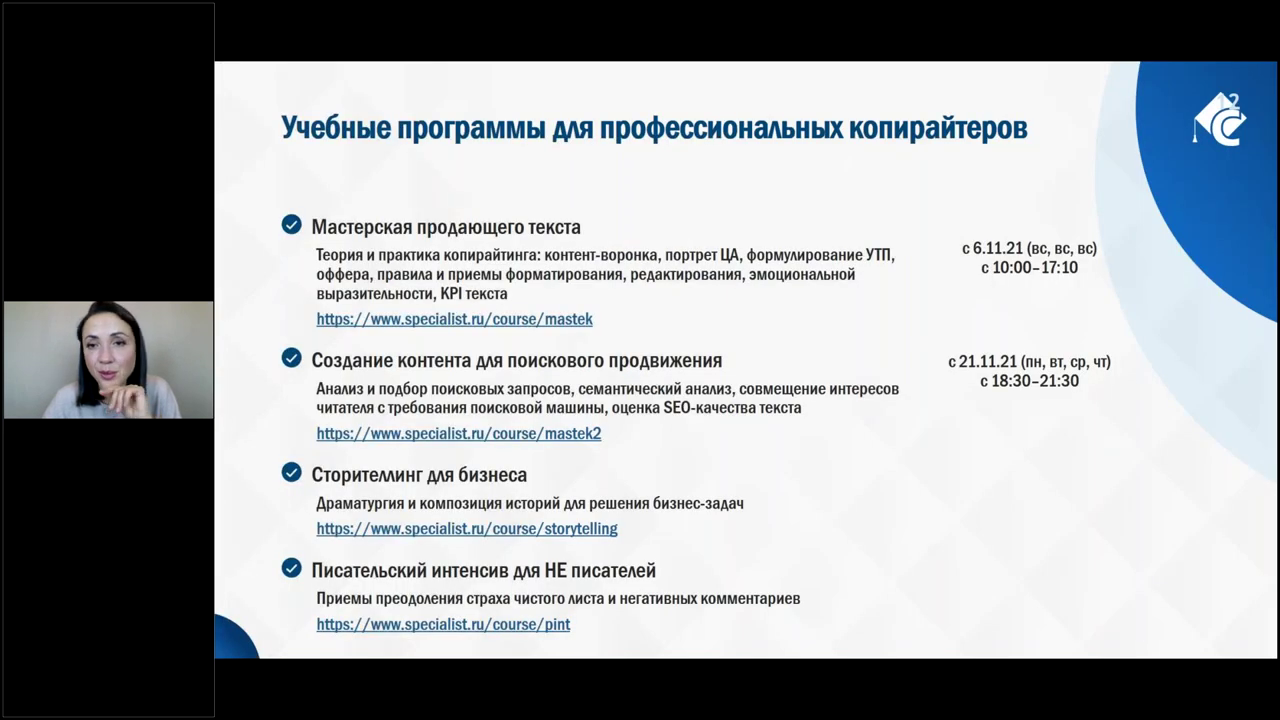
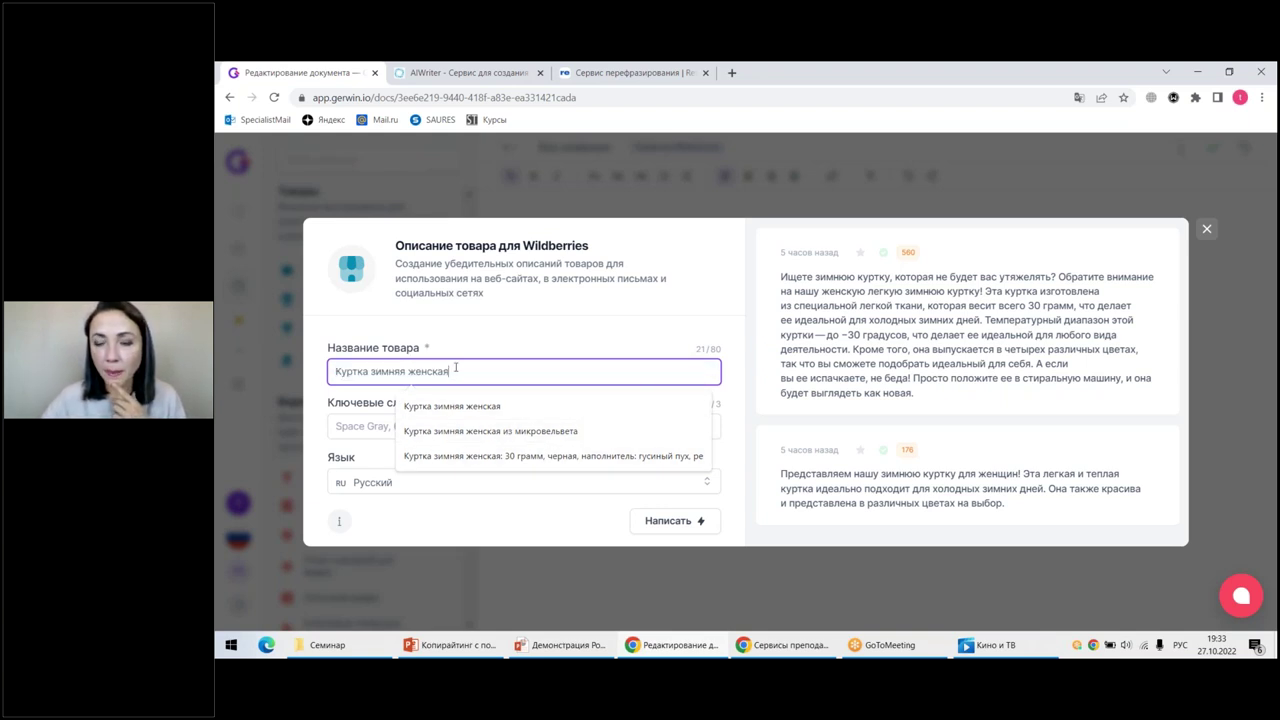
Clear the product name in the Wildberries product description form in Chrome and close the form.
key(BackSpace)
key(BackSpace)
key(BackSpace)
key(BackSpace)
key(BackSpace)
key(BackSpace)
key(BackSpace)
key(BackSpace)
key(BackSpace)
key(BackSpace)
key(BackSpace)
key(BackSpace)
key(BackSpace)
key(BackSpace)
key(BackSpace)
key(BackSpace)
key(BackSpace)
key(BackSpace)
key(BackSpace)
key(BackSpace)
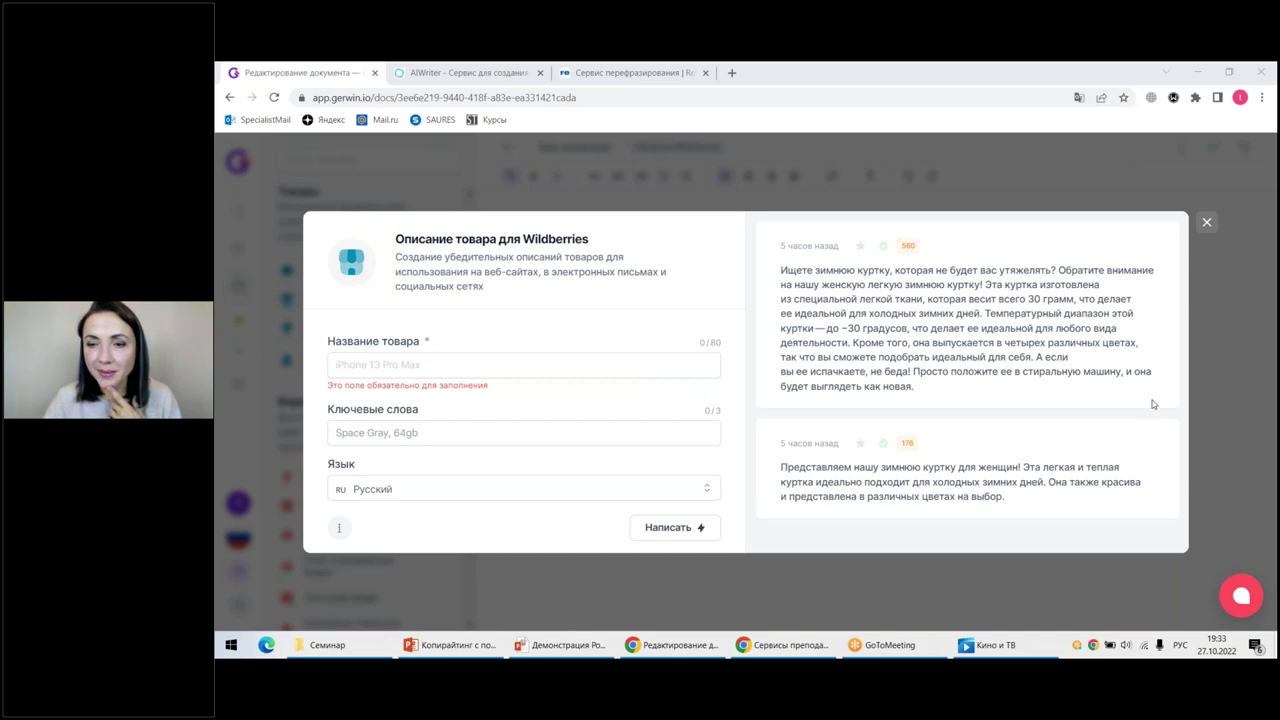
click(373, 369)
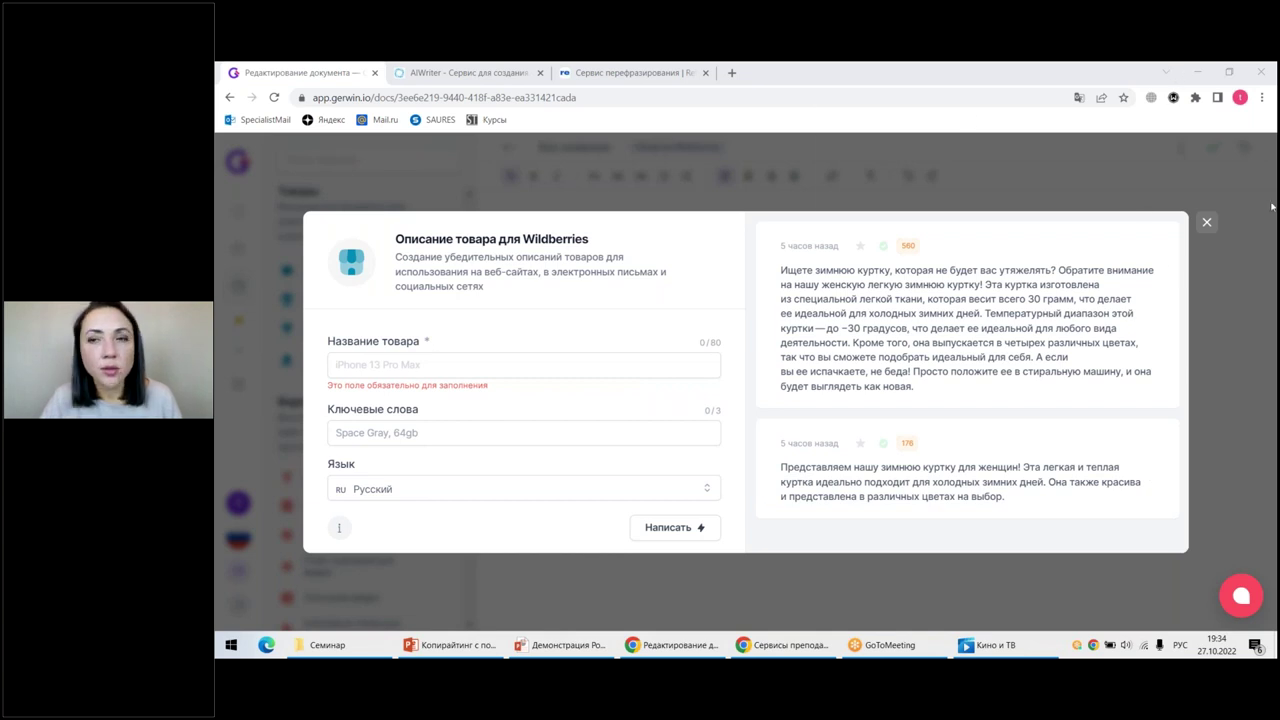
click(1206, 224)
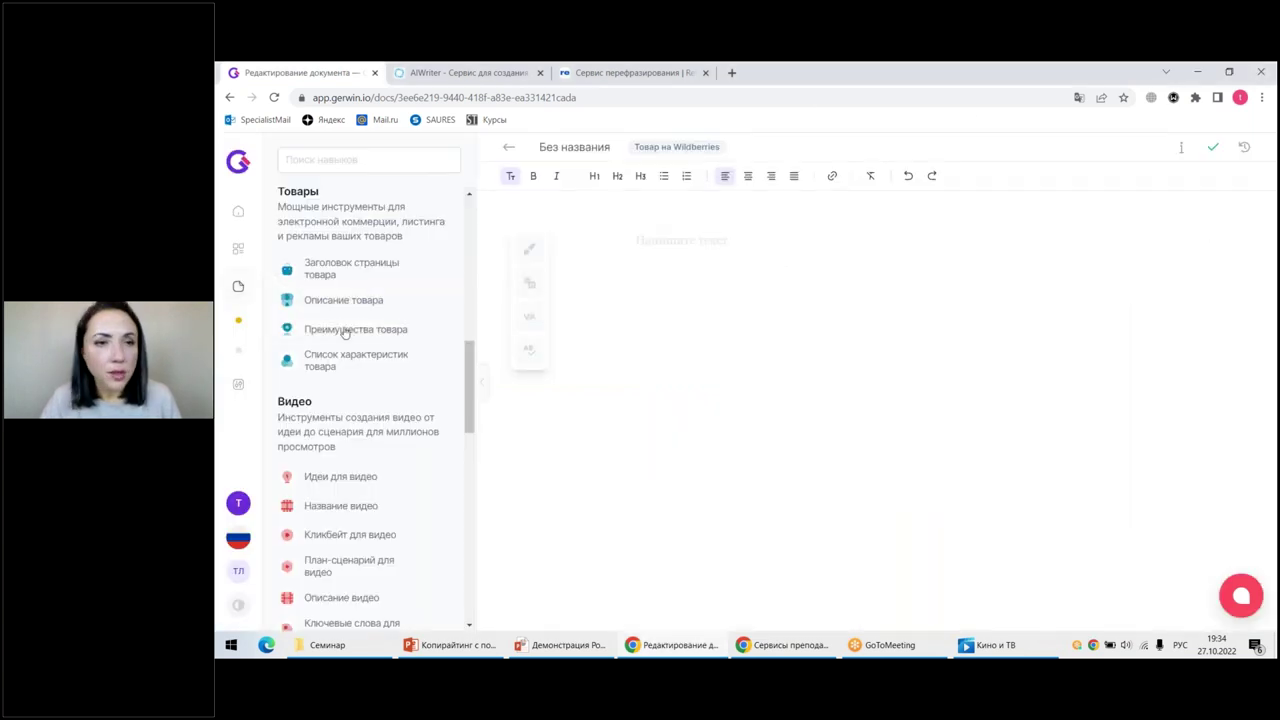
Open the «Вводный абзац статьи» skill, paste the copied design text as the article title, and try to generate the paragraph.
scroll(349, 334, up, 5)
scroll(349, 334, up, 1)
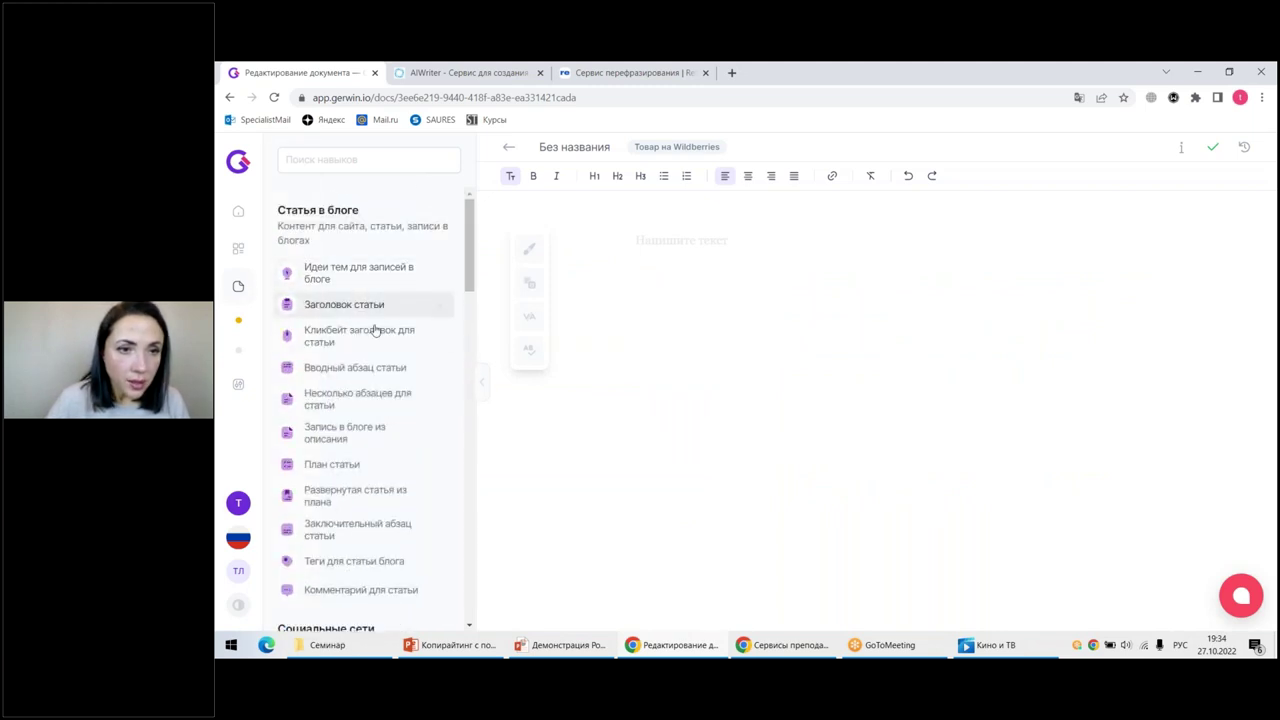
scroll(375, 332, down, 1)
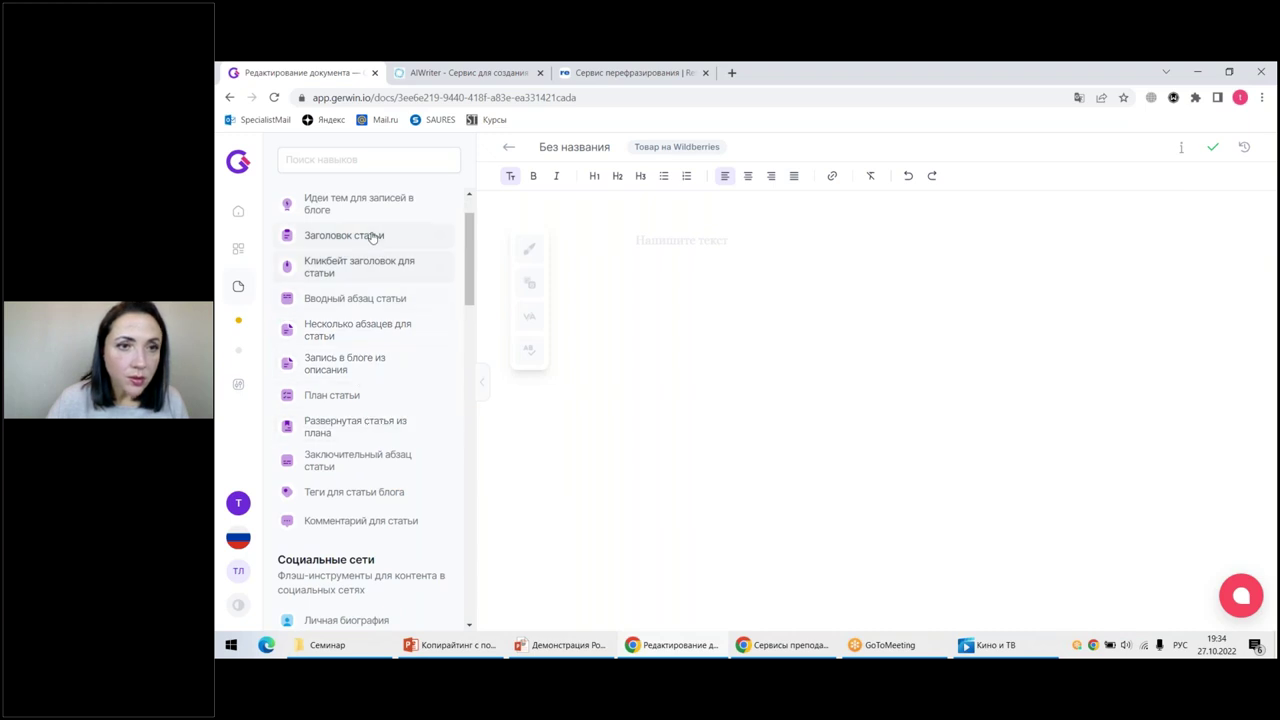
click(358, 298)
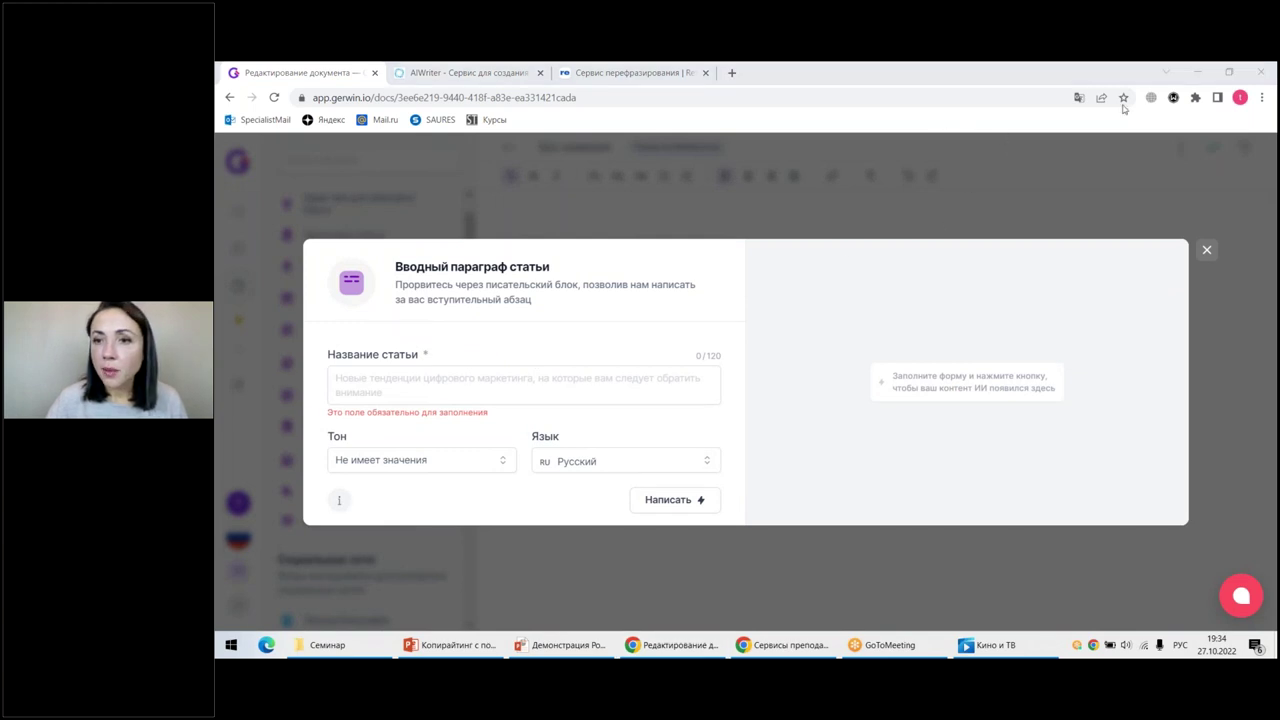
click(438, 380)
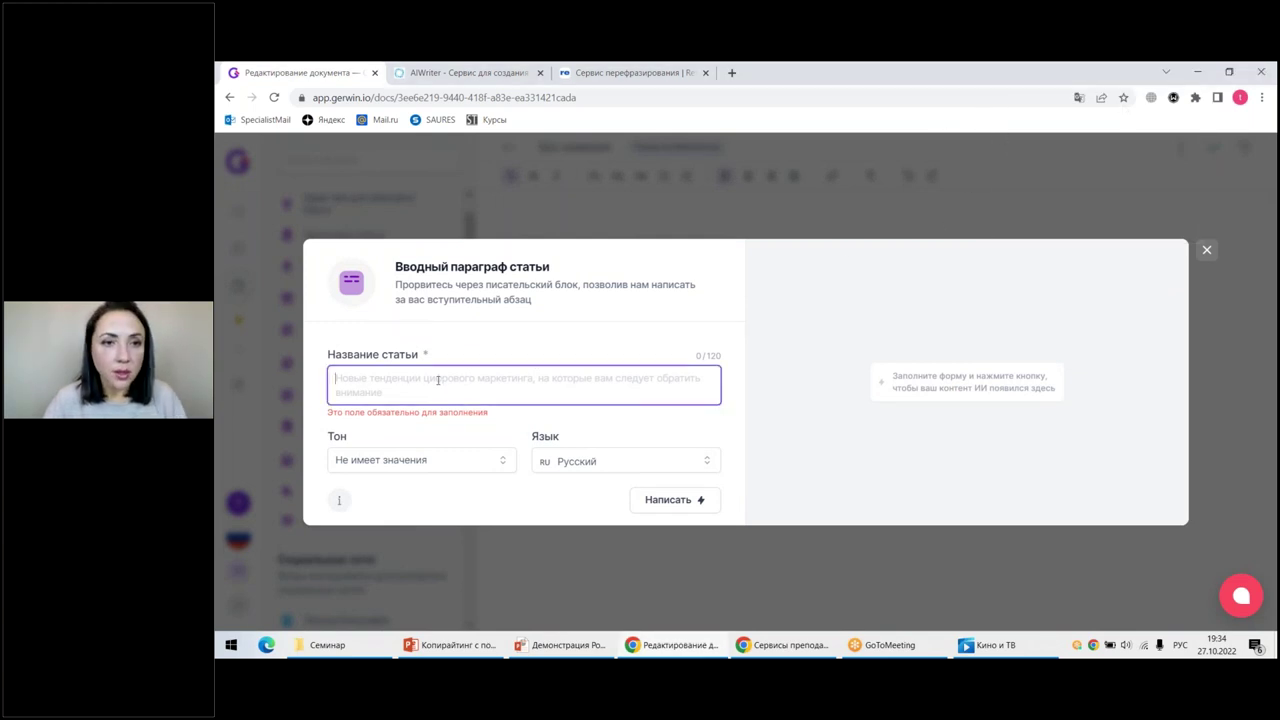
key(ctrl+v)
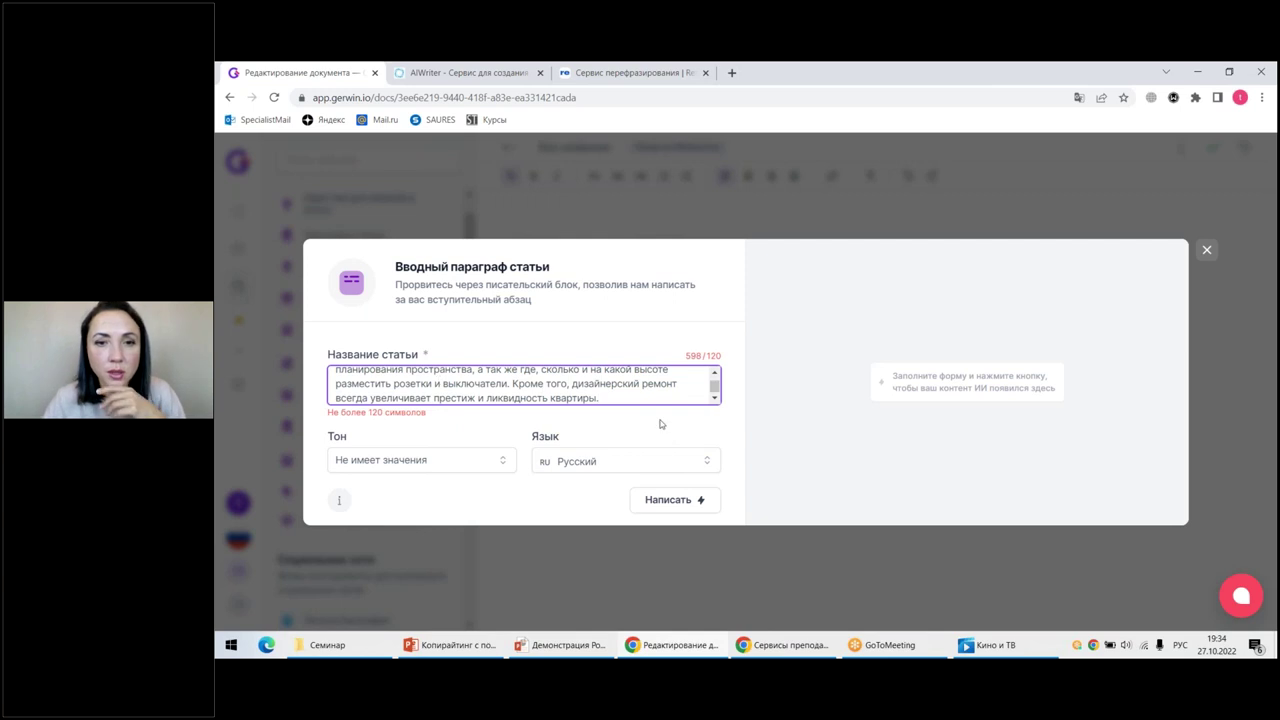
click(669, 500)
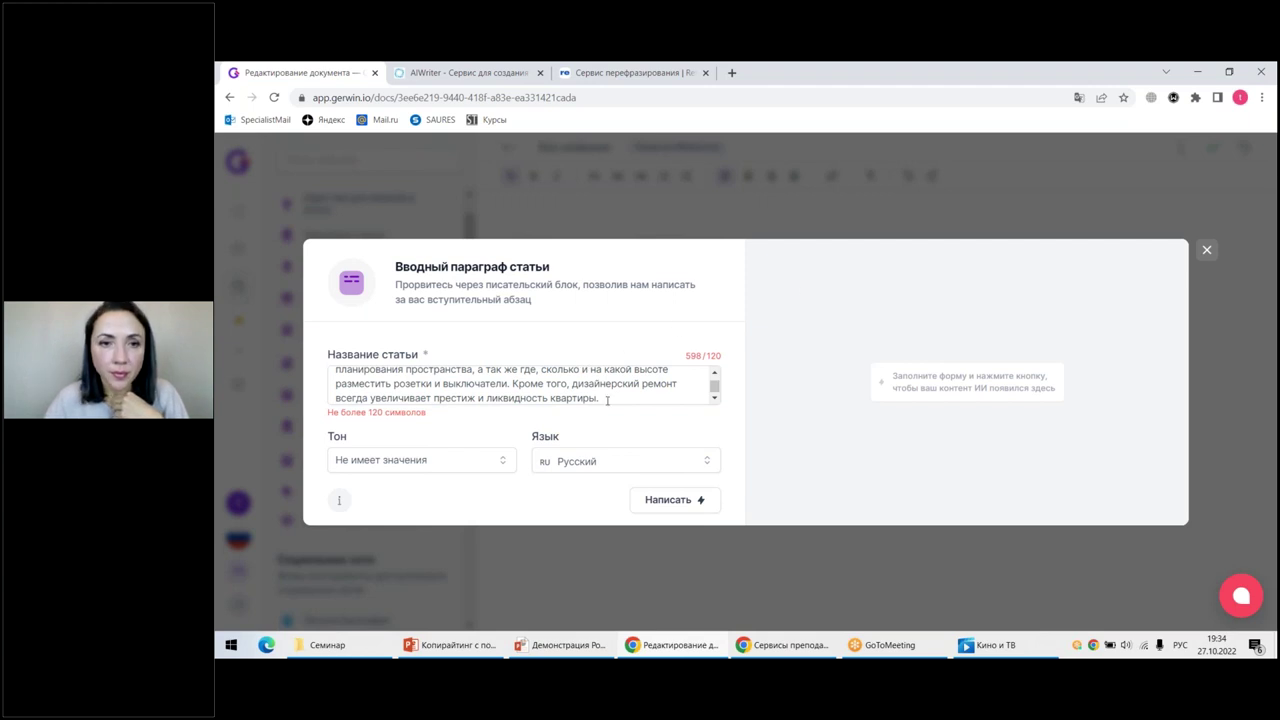
Shorten the article title to «Первый лист представлен в виде колористического решения и подбора аналоговых предметов интерьера.» and generate the introductory paragraph.
drag(607, 399, 331, 377)
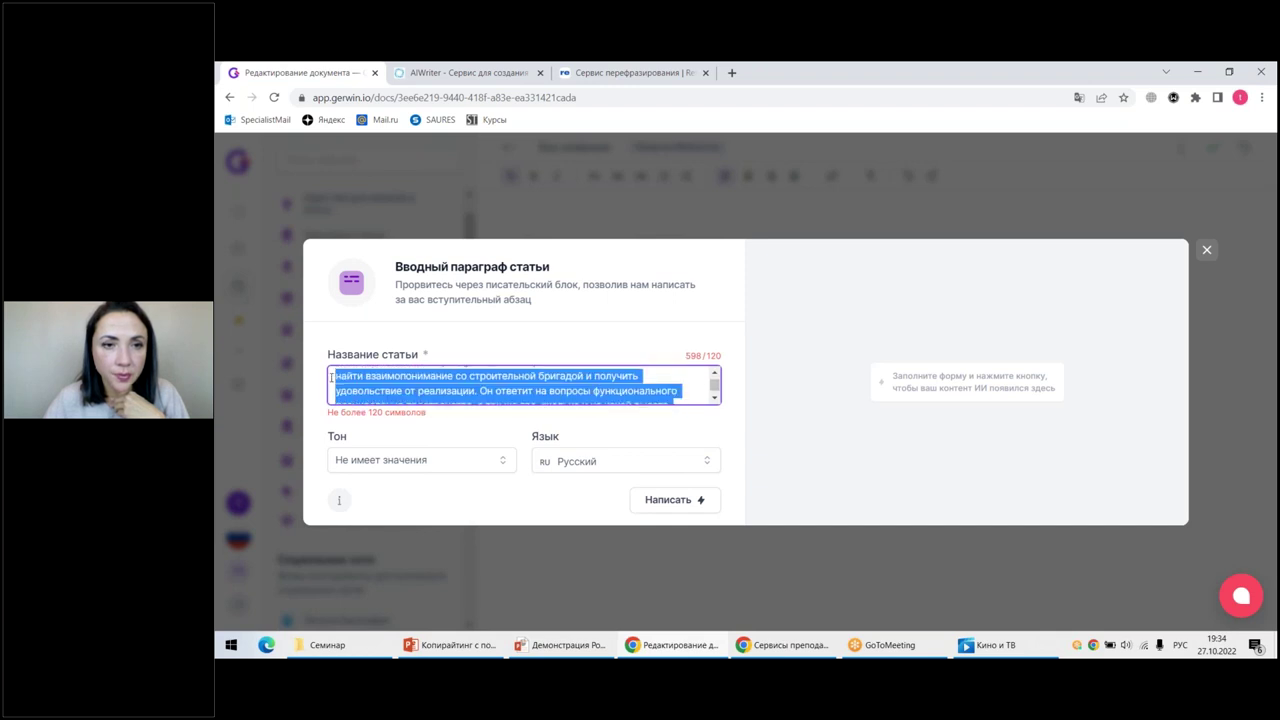
key(BackSpace)
key(BackSpace)
key(BackSpace)
key(BackSpace)
key(BackSpace)
key(BackSpace)
key(BackSpace)
key(BackSpace)
key(BackSpace)
key(BackSpace)
key(BackSpace)
key(BackSpace)
key(BackSpace)
key(BackSpace)
key(BackSpace)
key(BackSpace)
key(BackSpace)
key(BackSpace)
key(BackSpace)
key(BackSpace)
key(BackSpace)
key(BackSpace)
key(BackSpace)
key(BackSpace)
key(BackSpace)
key(BackSpace)
key(BackSpace)
key(BackSpace)
key(BackSpace)
key(BackSpace)
key(BackSpace)
key(BackSpace)
key(BackSpace)
key(BackSpace)
key(BackSpace)
key(BackSpace)
key(BackSpace)
key(BackSpace)
key(BackSpace)
key(BackSpace)
key(BackSpace)
key(BackSpace)
key(BackSpace)
key(BackSpace)
key(BackSpace)
key(BackSpace)
key(BackSpace)
key(BackSpace)
key(BackSpace)
key(BackSpace)
key(BackSpace)
key(BackSpace)
key(BackSpace)
key(BackSpace)
key(BackSpace)
key(BackSpace)
key(BackSpace)
key(BackSpace)
key(BackSpace)
key(BackSpace)
key(BackSpace)
key(BackSpace)
key(BackSpace)
key(BackSpace)
key(BackSpace)
key(BackSpace)
key(BackSpace)
key(BackSpace)
key(BackSpace)
key(BackSpace)
key(BackSpace)
key(BackSpace)
key(BackSpace)
key(BackSpace)
key(BackSpace)
key(BackSpace)
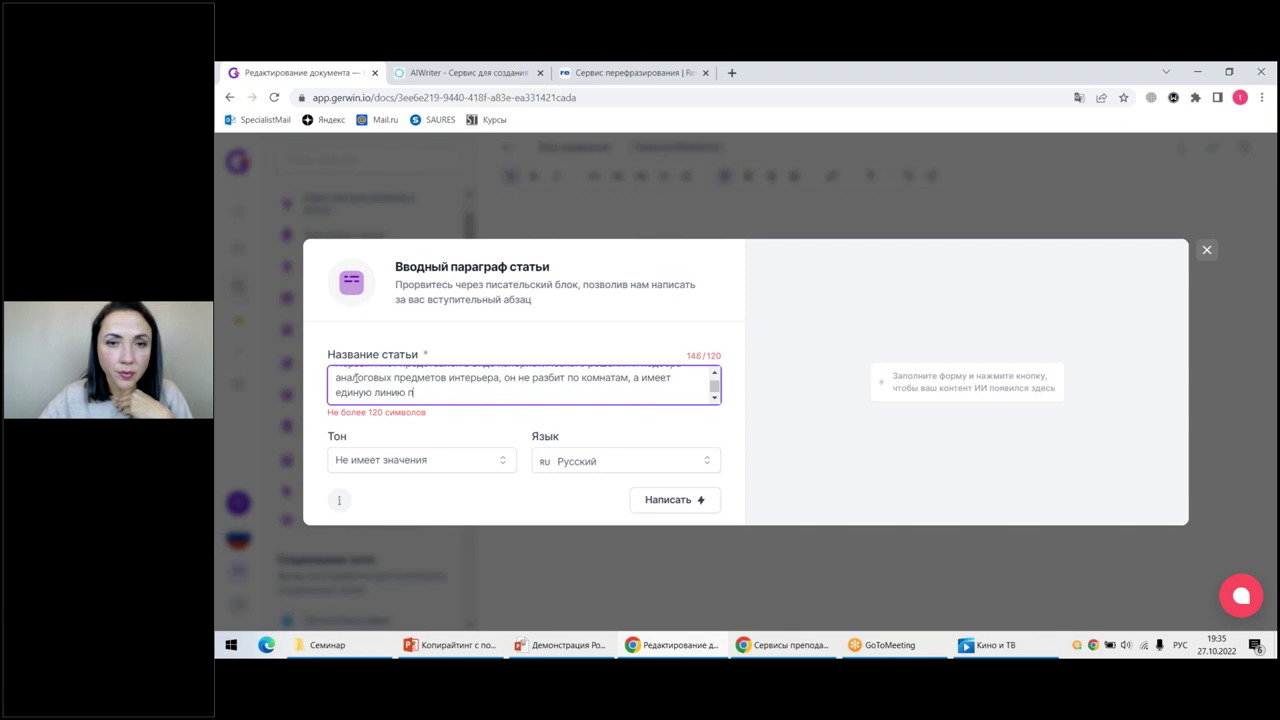
key(BackSpace)
key(BackSpace)
key(BackSpace)
key(BackSpace)
key(BackSpace)
key(BackSpace)
key(BackSpace)
key(BackSpace)
key(BackSpace)
key(BackSpace)
key(BackSpace)
key(BackSpace)
key(BackSpace)
key(BackSpace)
key(BackSpace)
key(BackSpace)
key(BackSpace)
key(BackSpace)
key(BackSpace)
key(BackSpace)
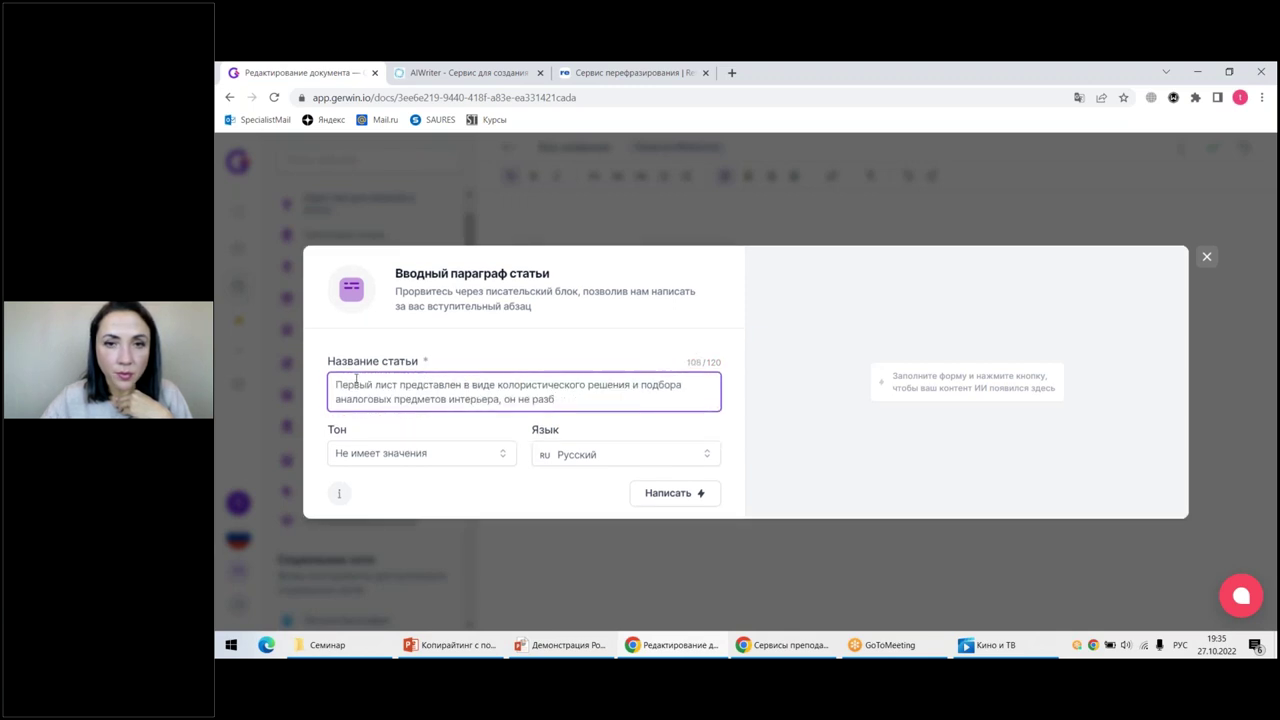
key(BackSpace)
key(BackSpace)
key(BackSpace)
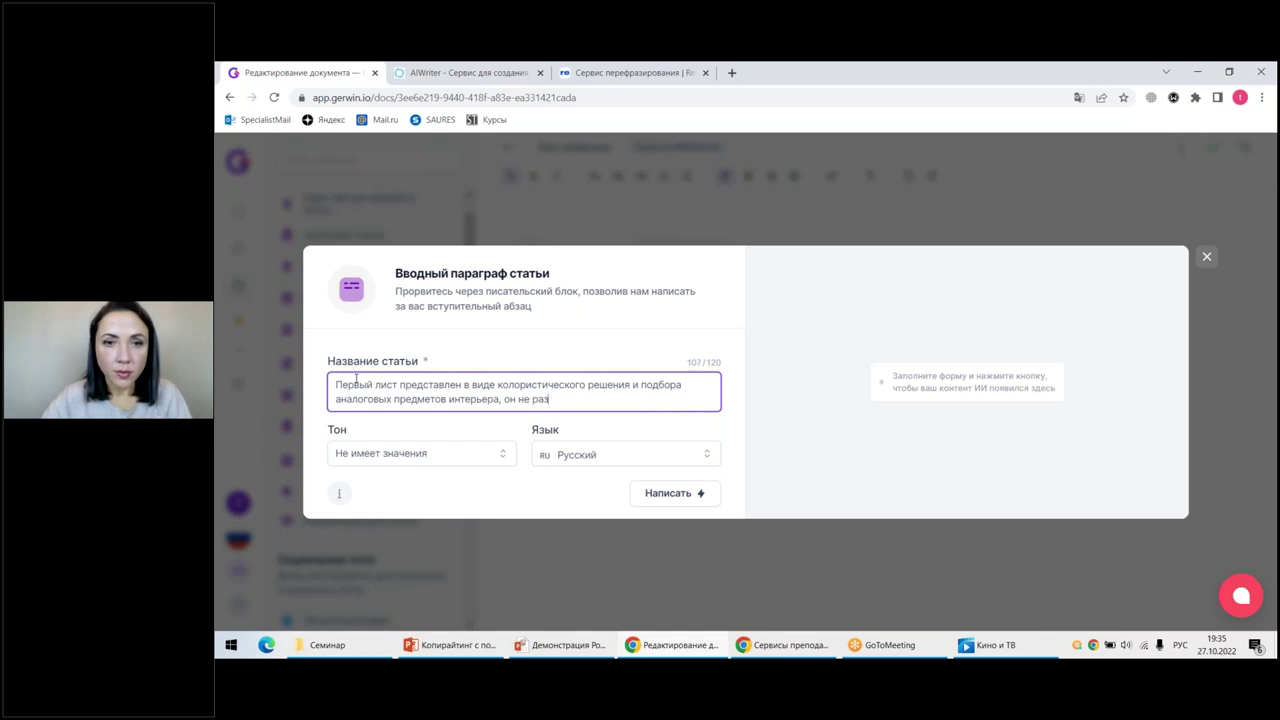
key(BackSpace)
key(BackSpace)
key(BackSpace)
key(BackSpace)
key(BackSpace)
key(BackSpace)
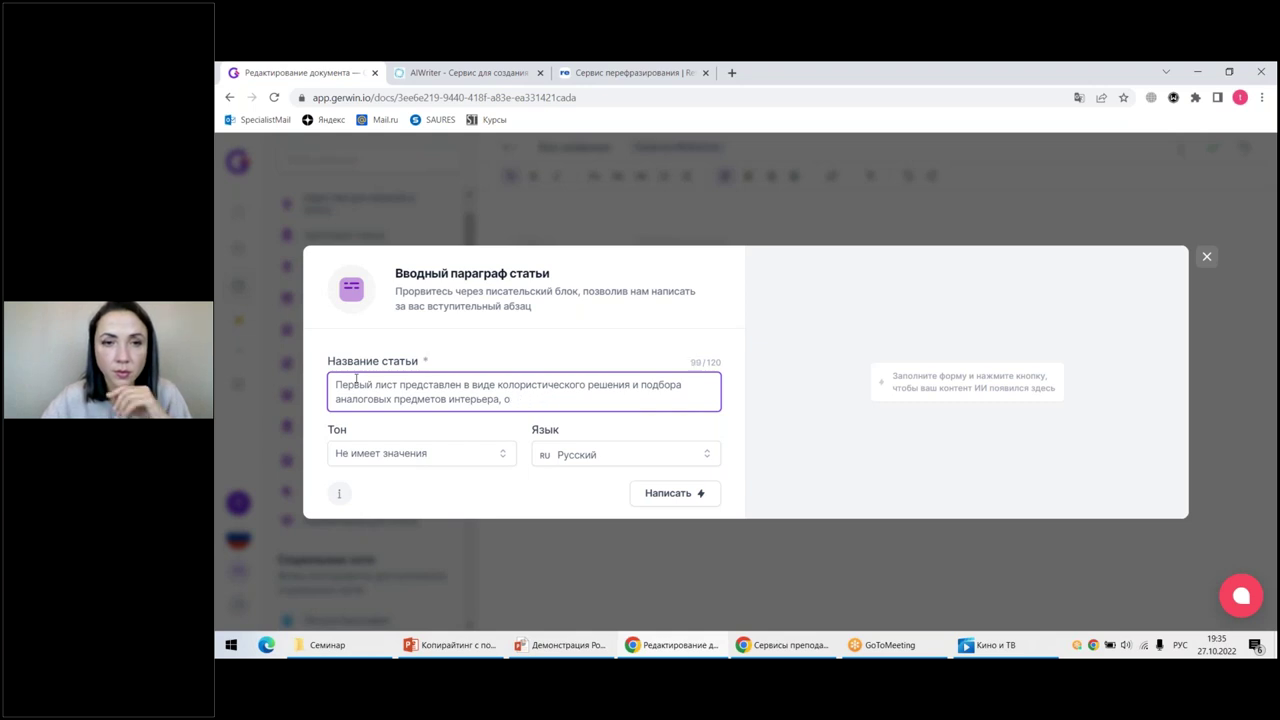
key(BackSpace)
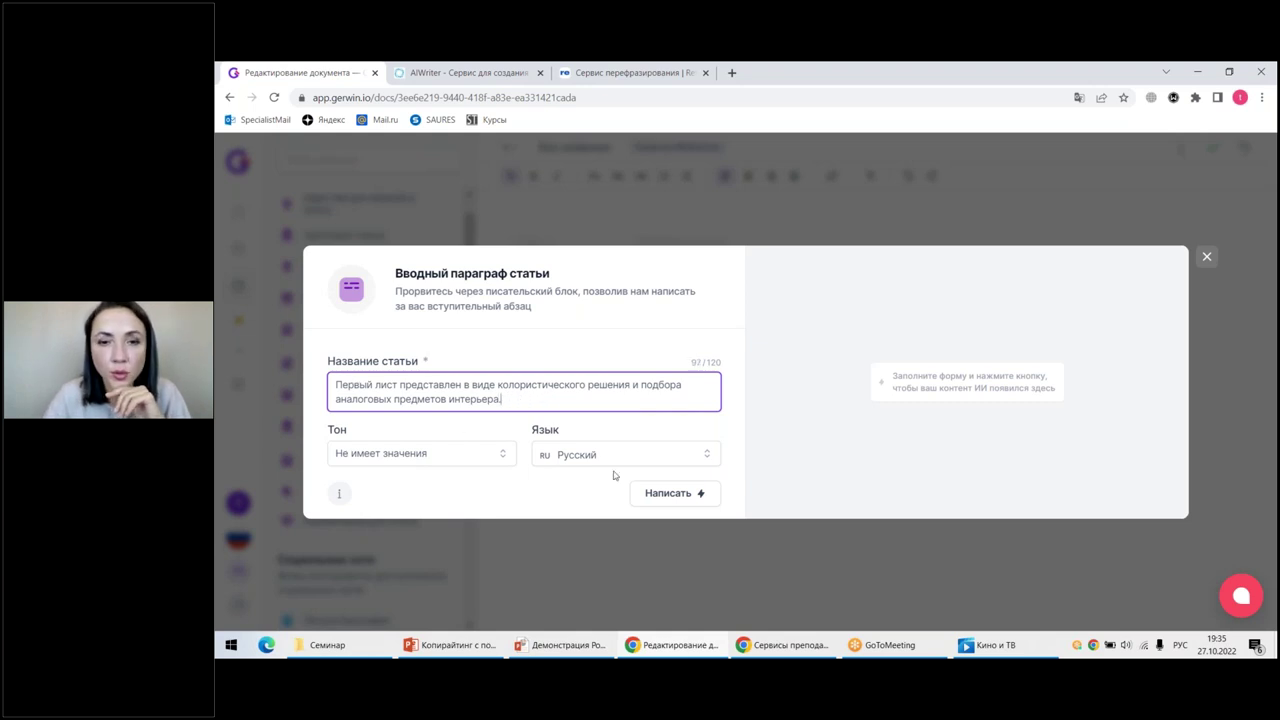
click(658, 496)
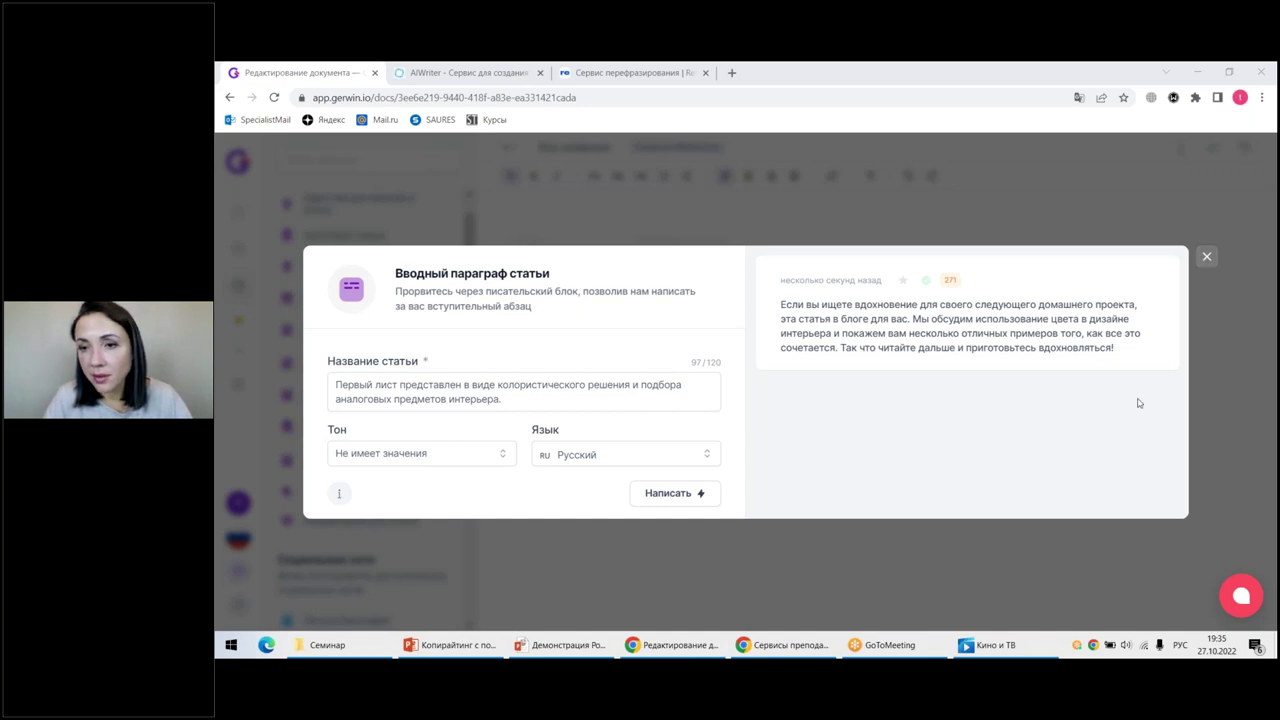
mouse_move(1165, 300)
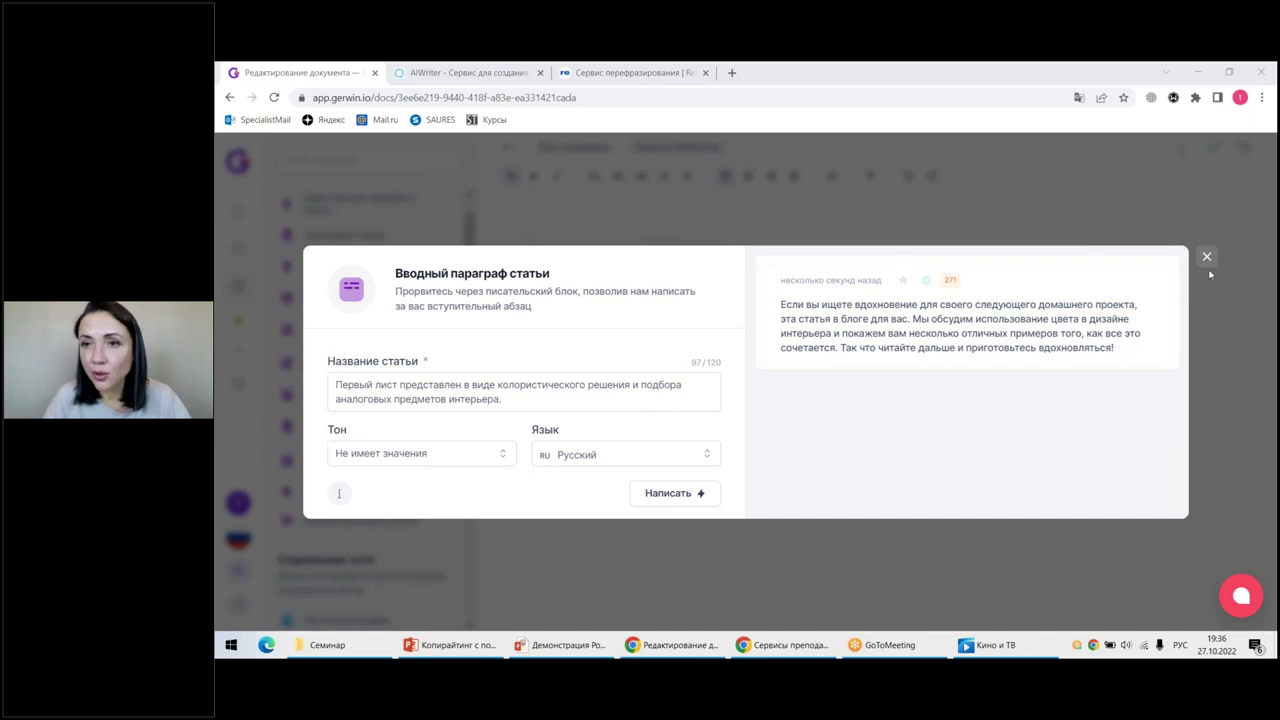
Close the introductory paragraph form and open the «Рерайт текста» skill from the «Инструменты» group.
click(1087, 232)
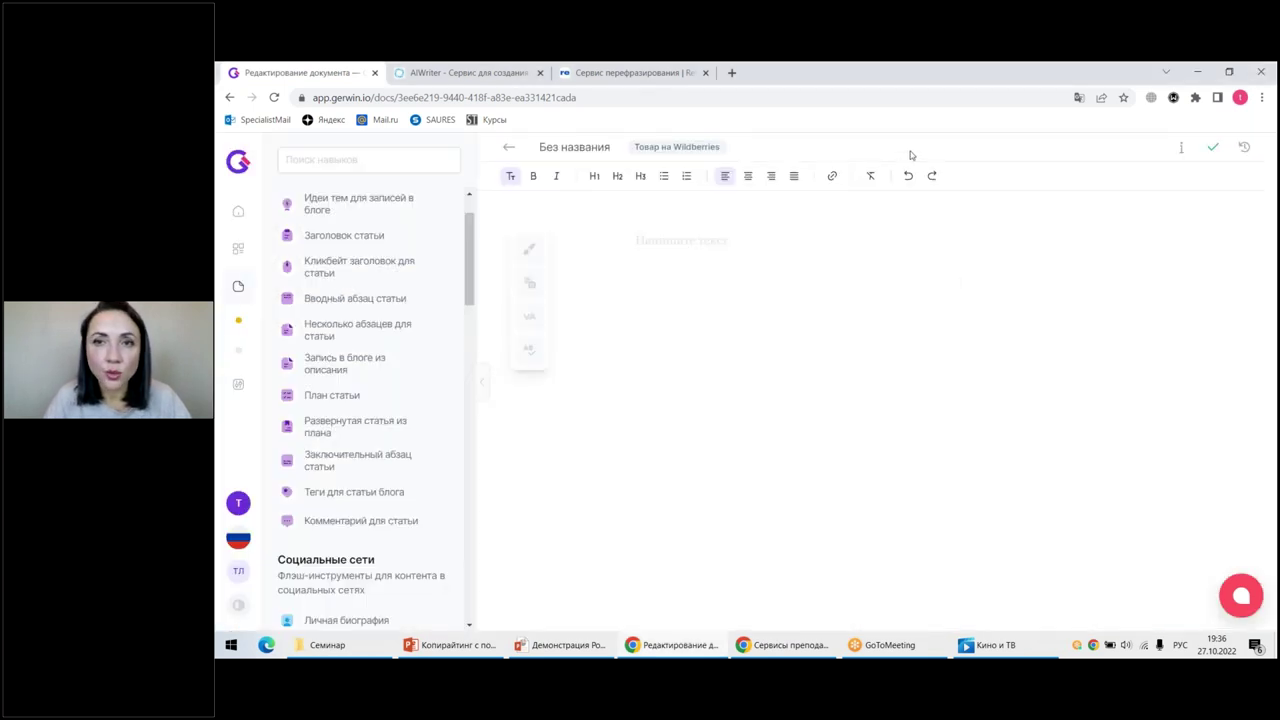
scroll(315, 370, down, 2)
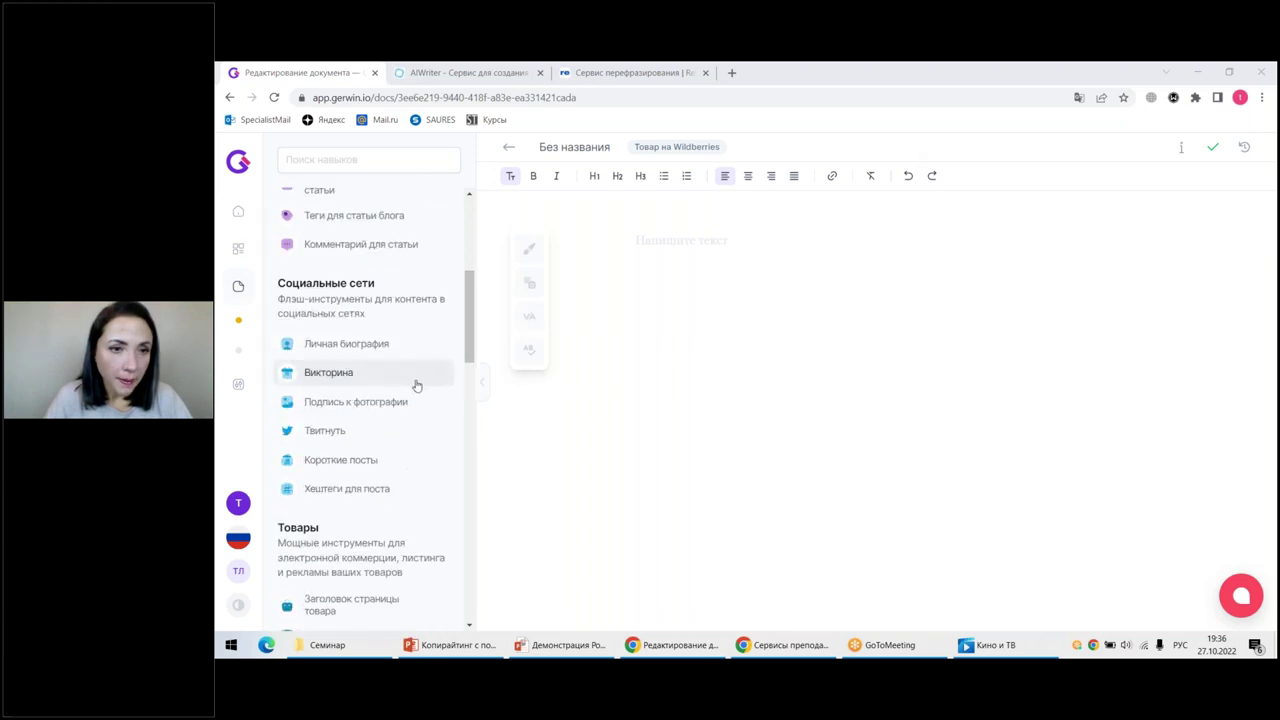
scroll(417, 385, down, 3)
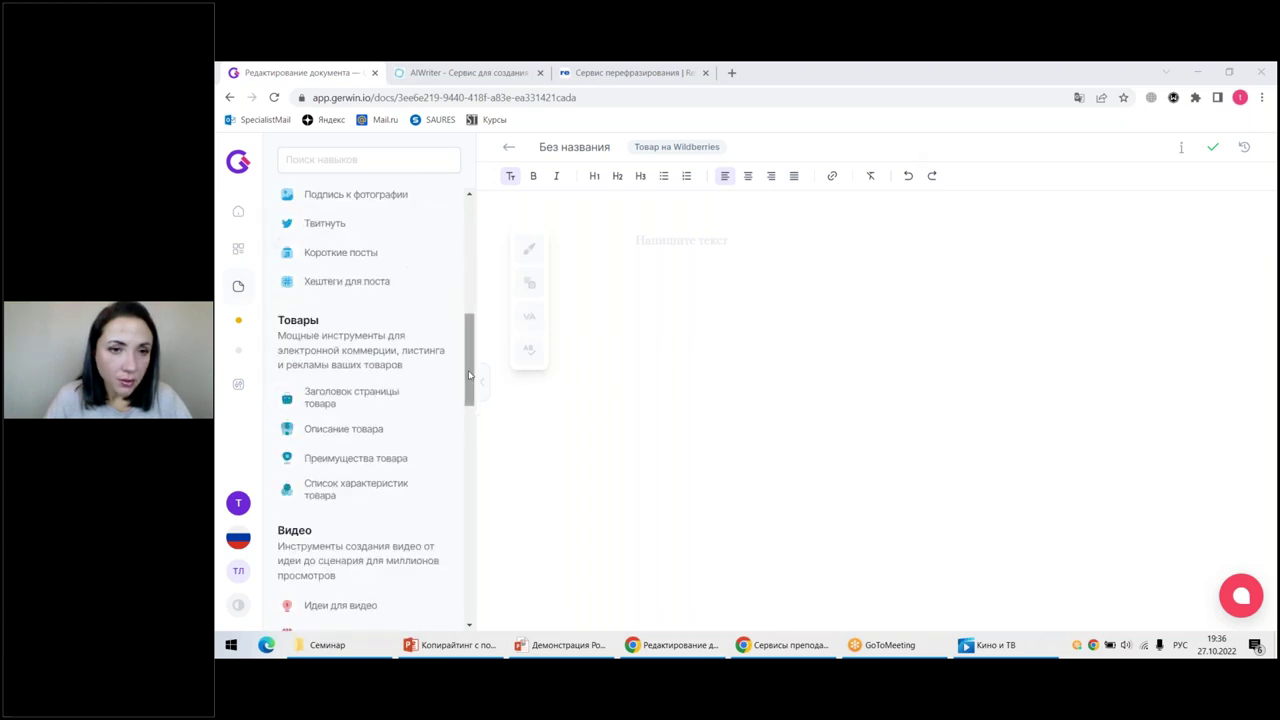
drag(469, 375, 514, 598)
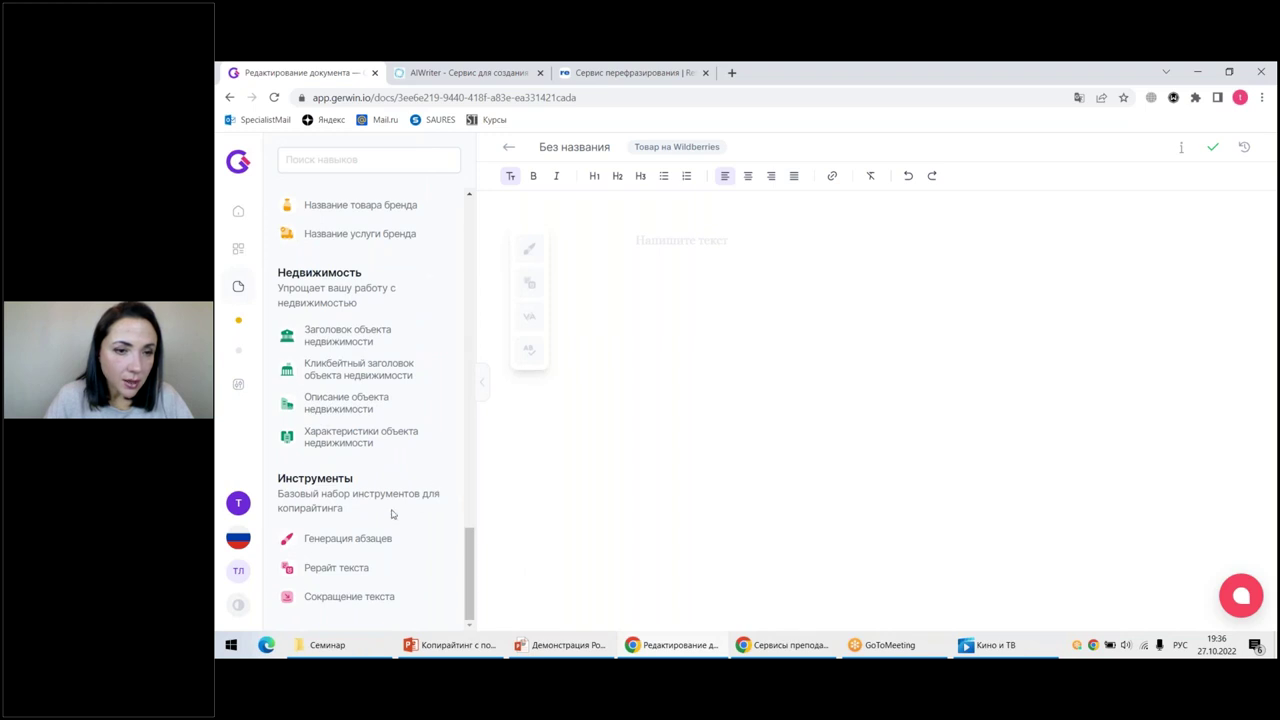
click(340, 568)
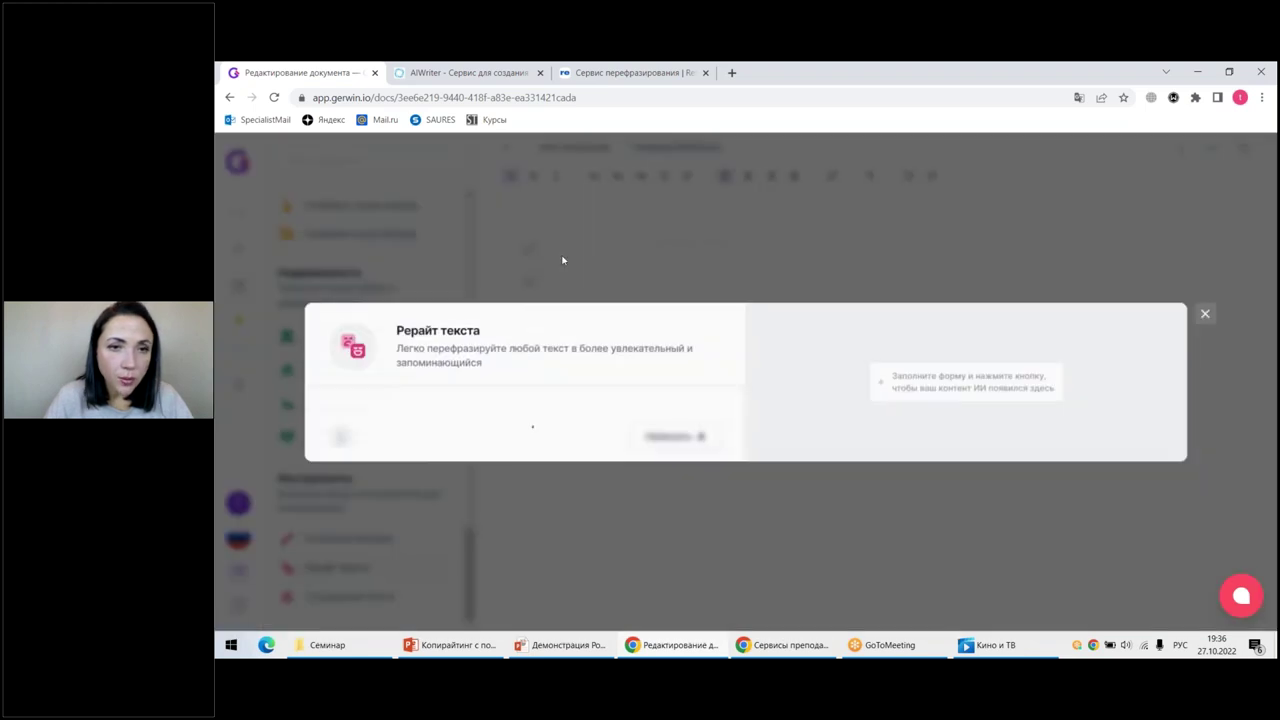
Paste the full copied interior design text, beginning «Первый лист представлен в виде колористического решения», as the source text and generate its rewrite.
click(369, 323)
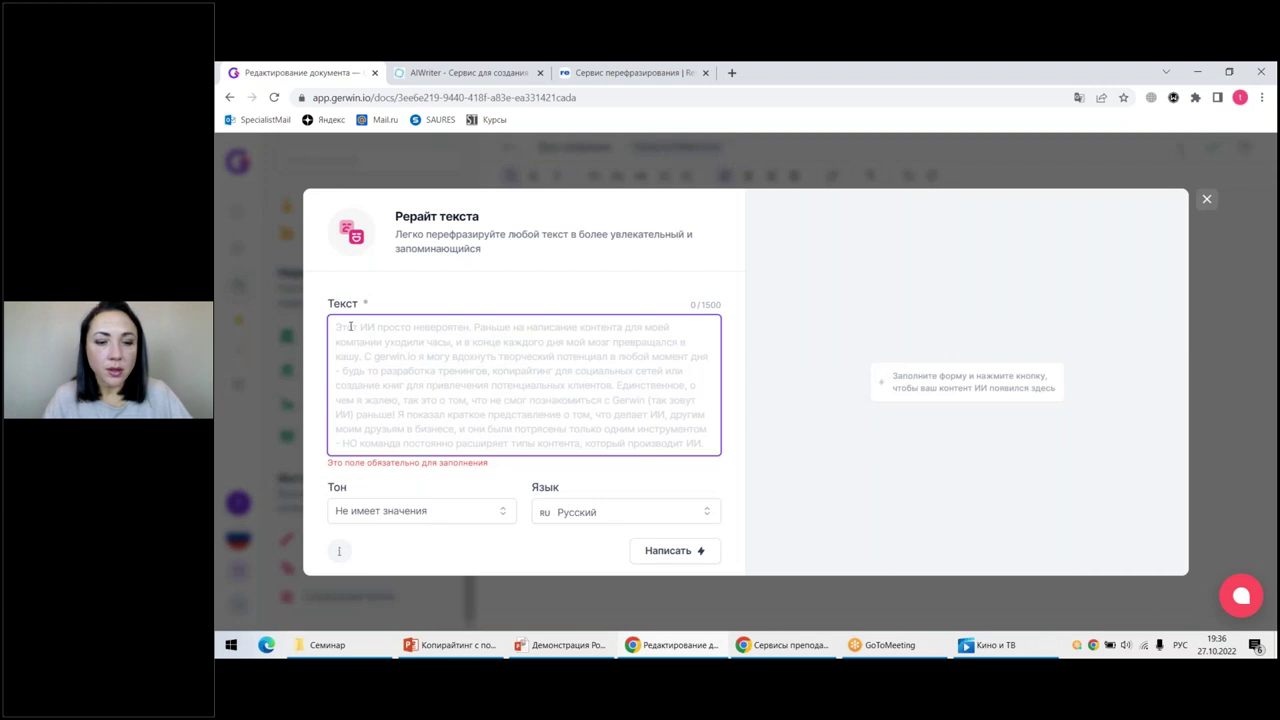
text(Первый лист представлен в виде колористического решения и подбора аналоговых предметов интерьера, он не разбит по комнатам, а имеет единую линию по всей квартире. Если Вы купили квартиру с аналогичной планировкой себе или для дальнейшей сдачи в аренду, то данный проект позволит Вам быстрее найти взаимопонимание со строительной бригадой и получить удовольствие от реализации. Он ответит на вопросы функционального планирования пространства, а так же где, сколько и на какой высоте разместить розетки и выключатели. Кроме того, дизайнерский ремонт всегда увеличивает престиж и ликвидность квартиры.)
click(687, 555)
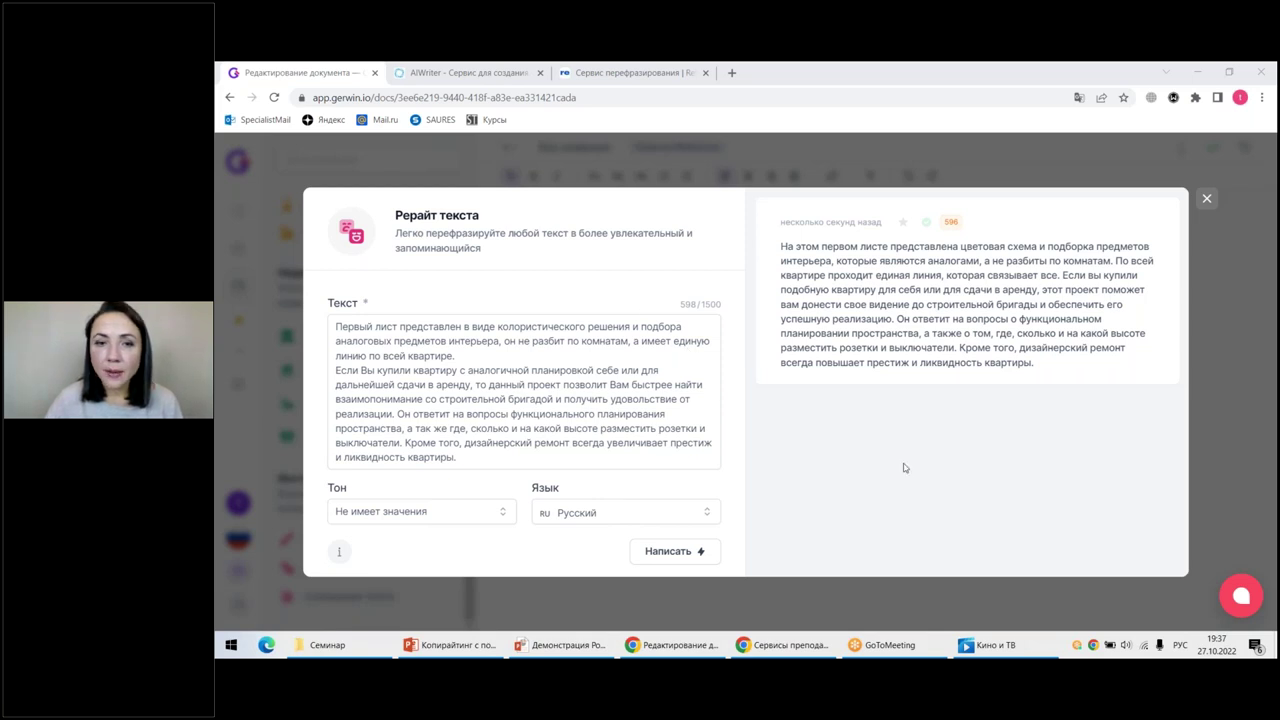
Set the rewrite tone to «Информативный» and generate another version of the same text.
click(435, 514)
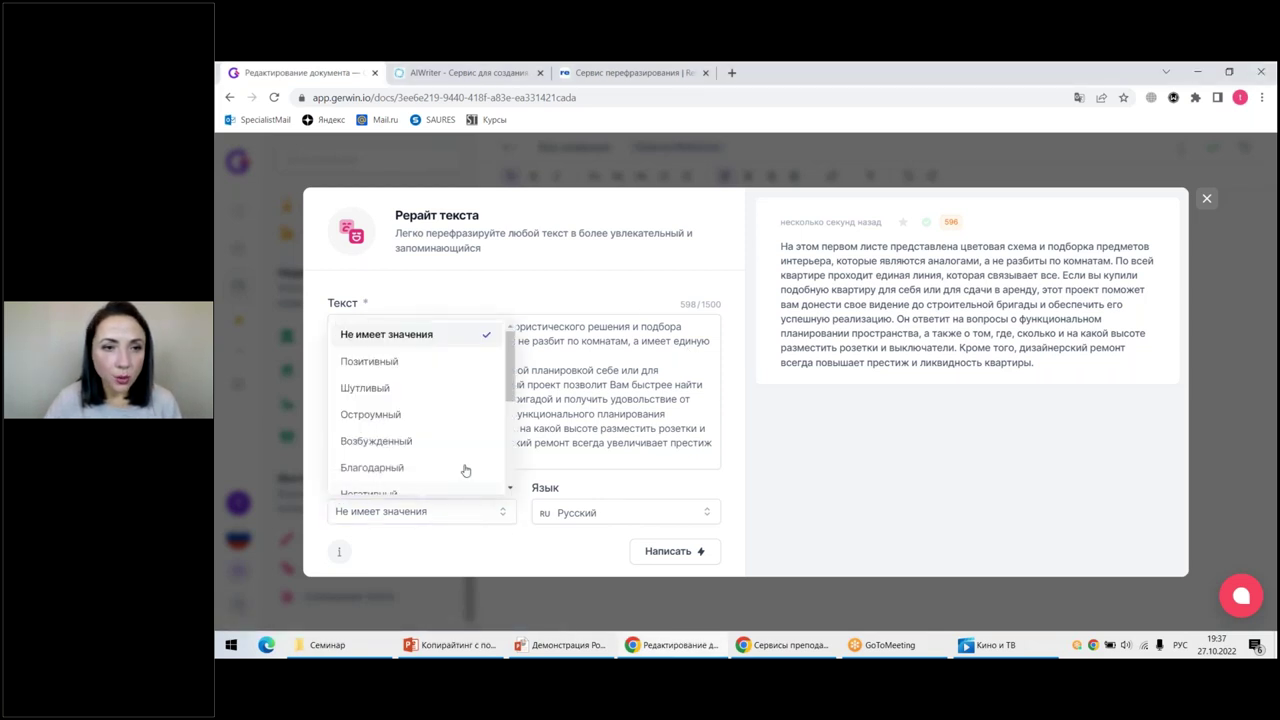
scroll(463, 440, down, 4)
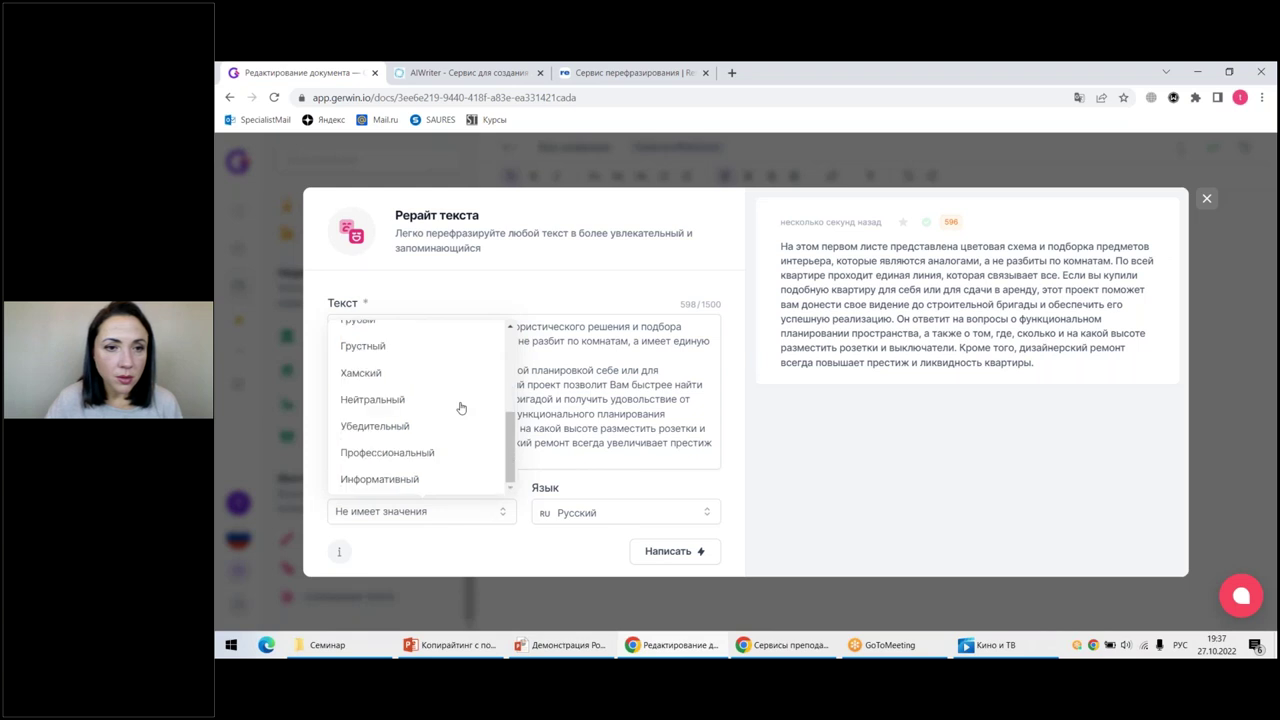
click(405, 480)
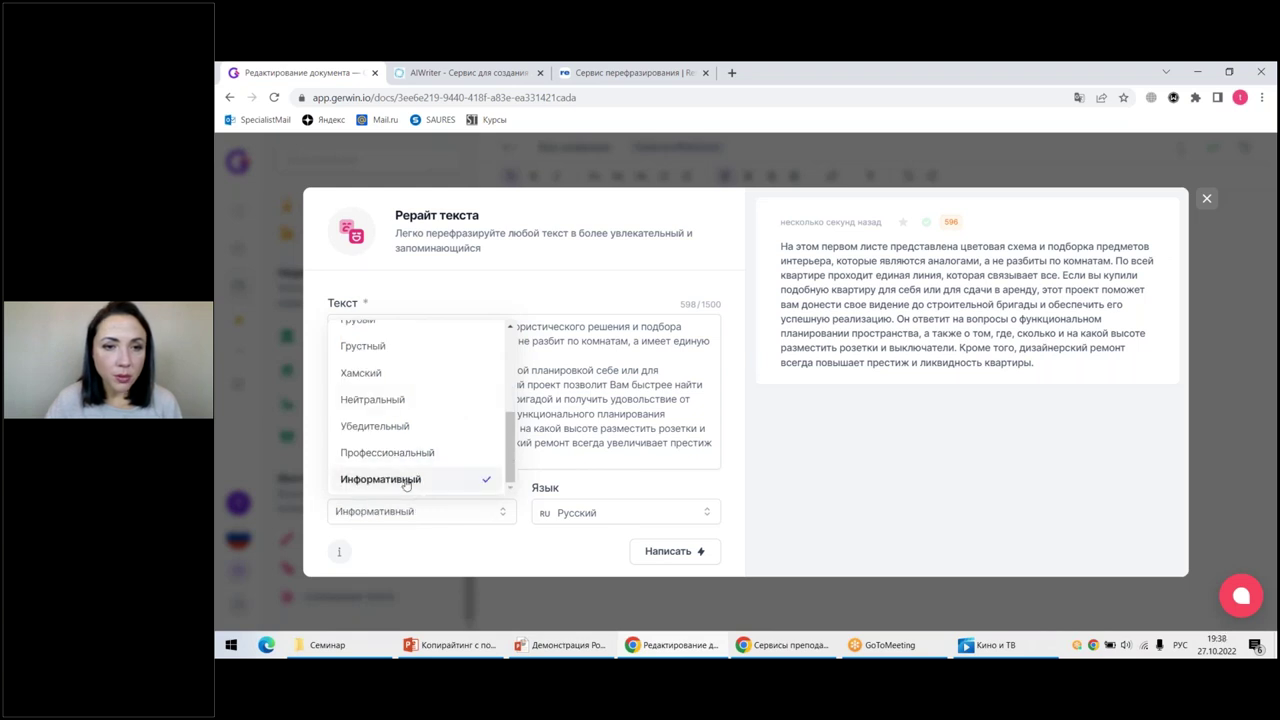
click(661, 557)
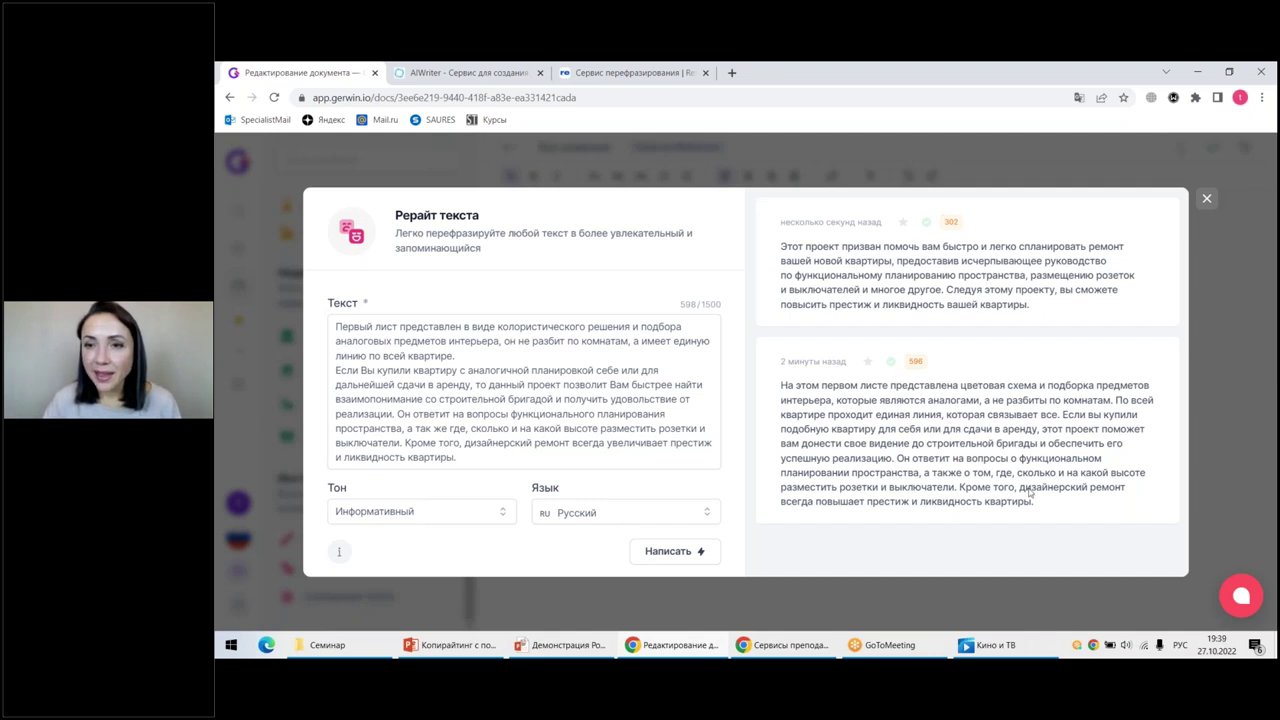
Switch to the PowerPoint slide show with the «Учебные программы для профессиональных копирайтеров» slide.
key(Print)
drag(832, 315, 1052, 600)
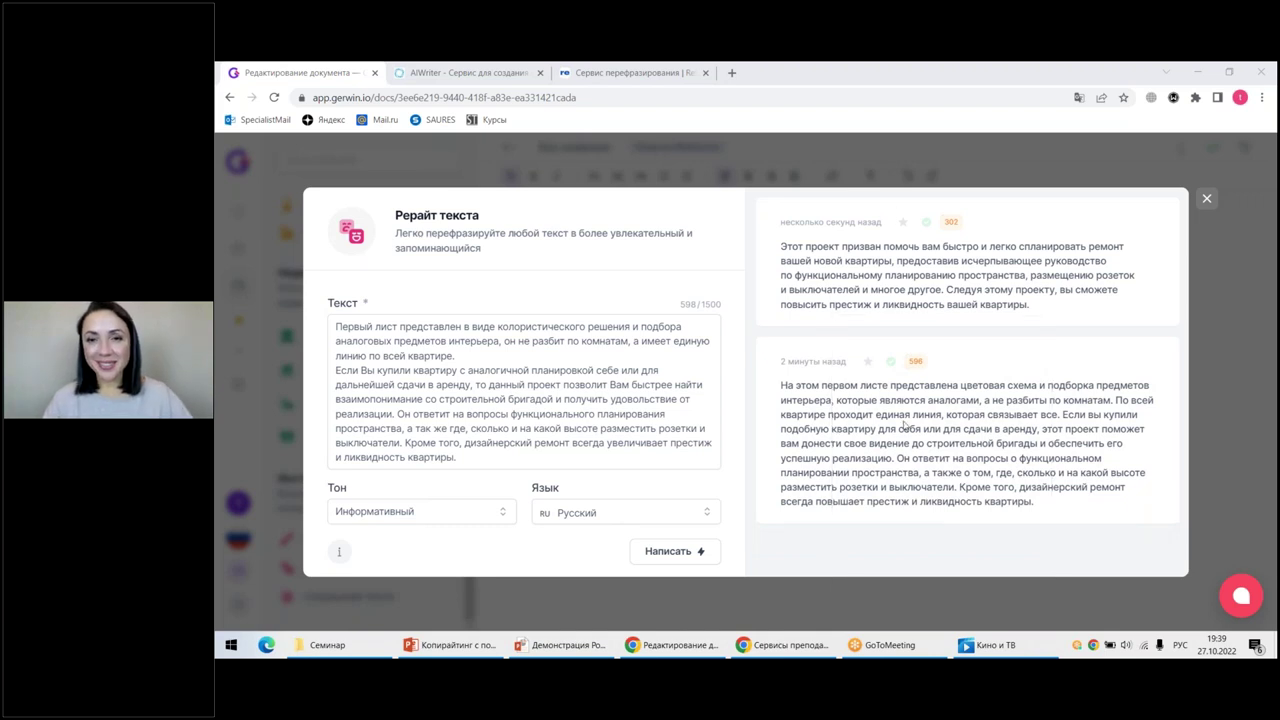
mouse_move(575, 652)
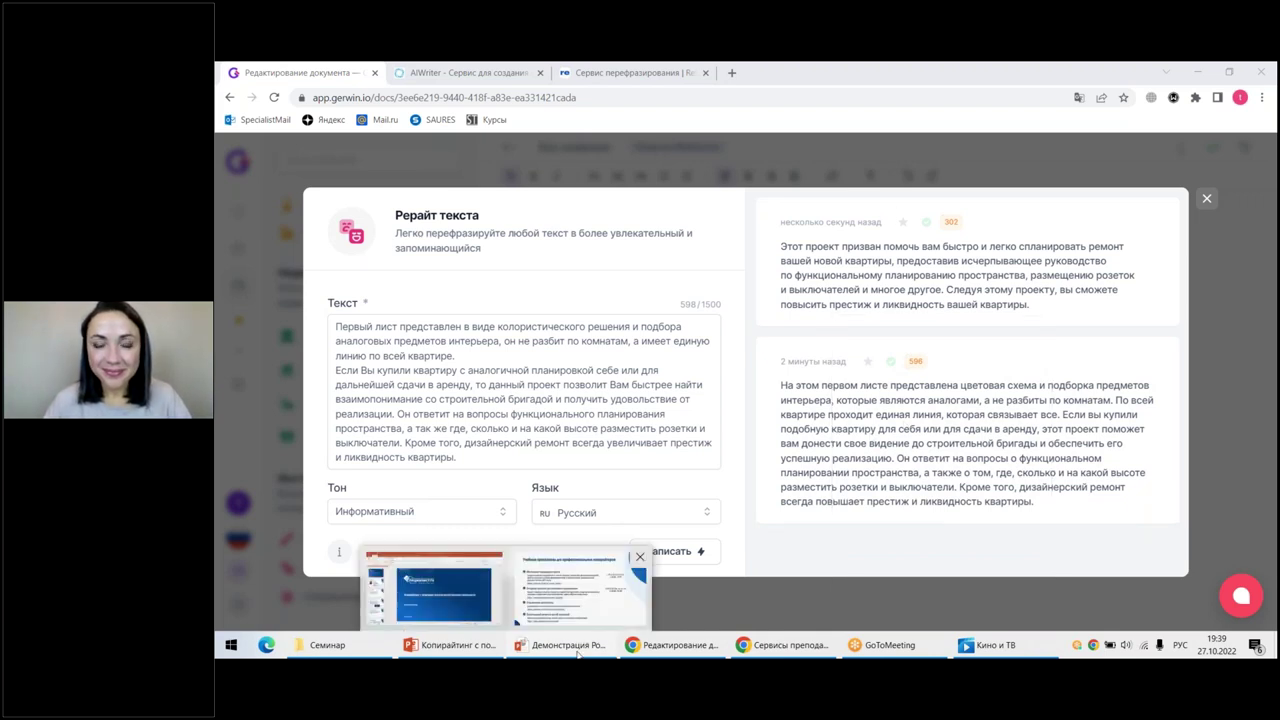
click(580, 588)
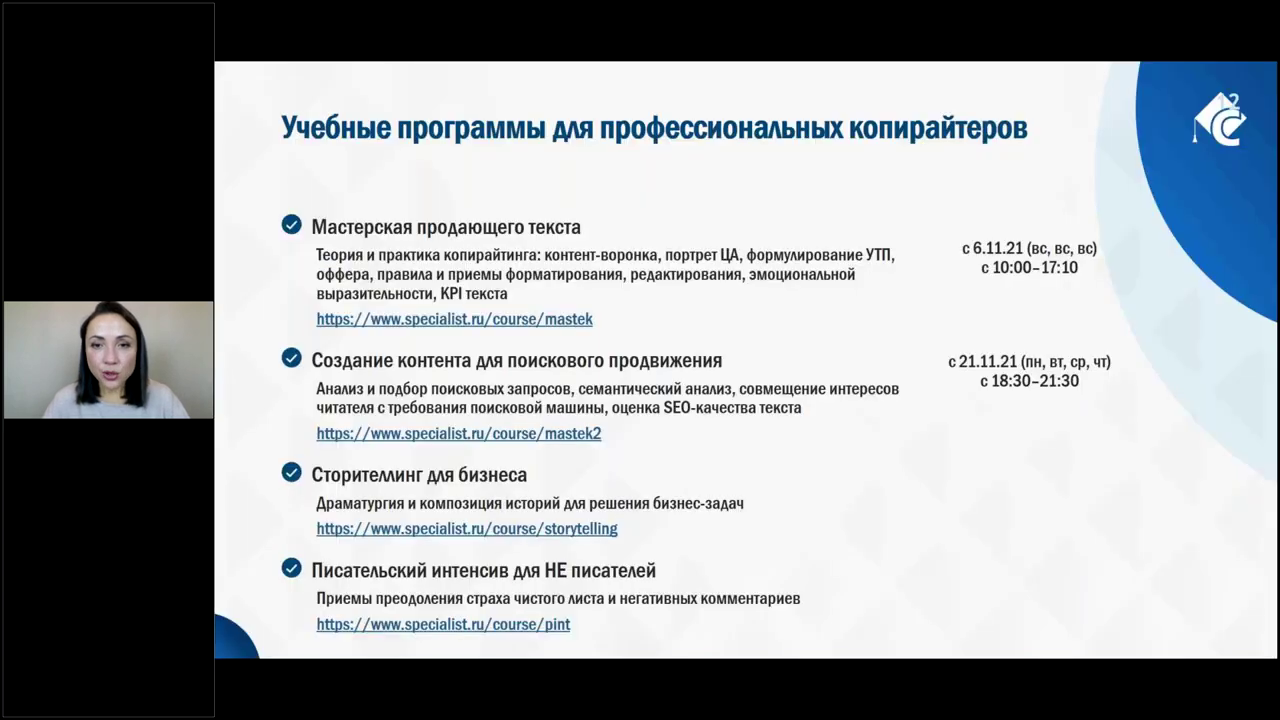